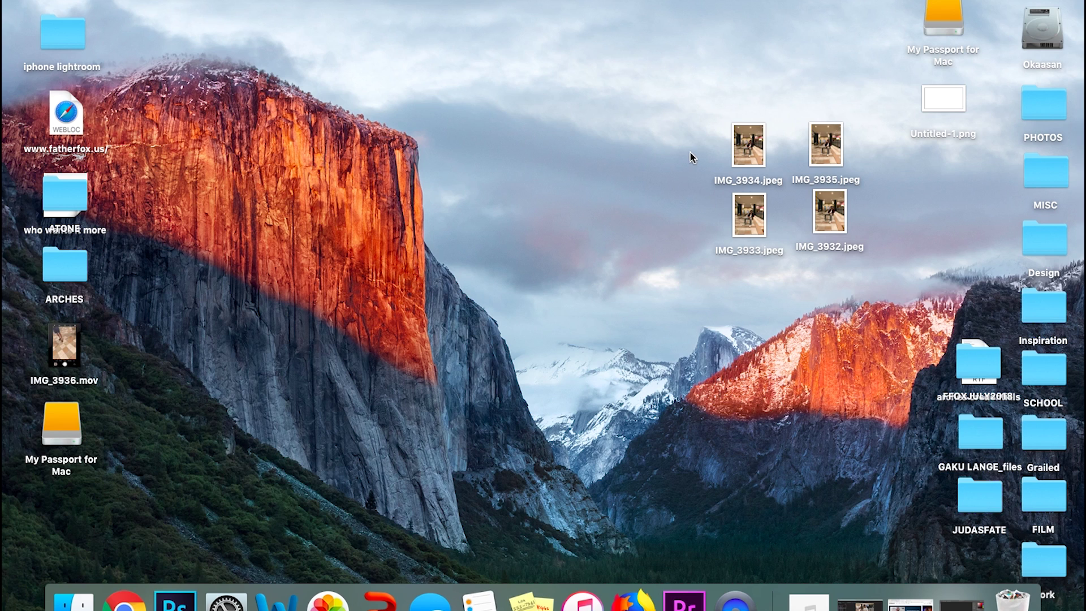
- Open IMG_3932 through IMG_3935 from the desktop in Photoshop and arrange the documents in numerical order
drag(684, 117, 841, 254)
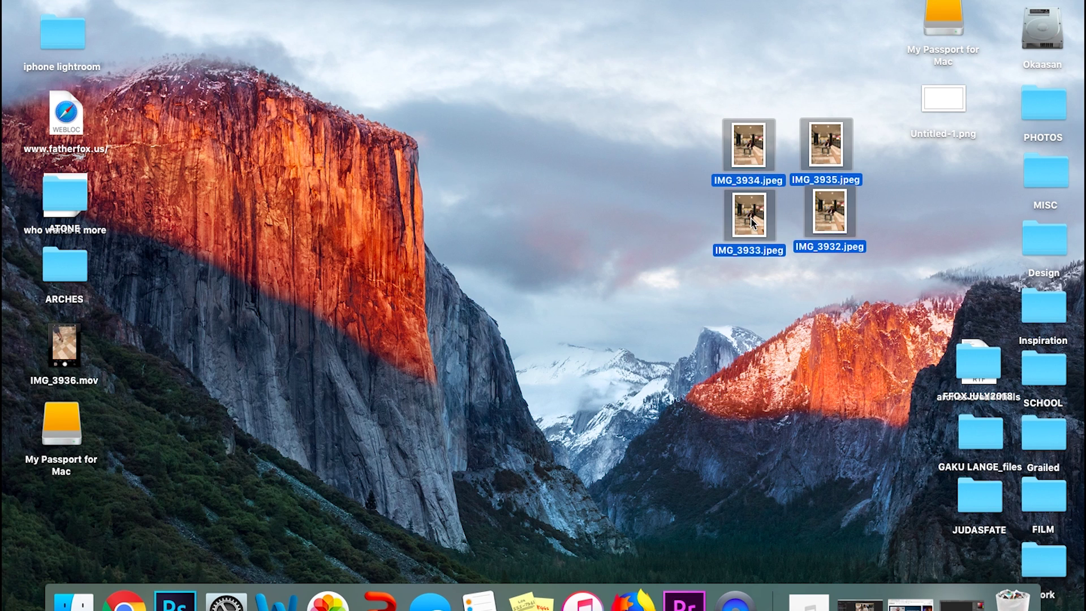
drag(751, 218, 175, 599)
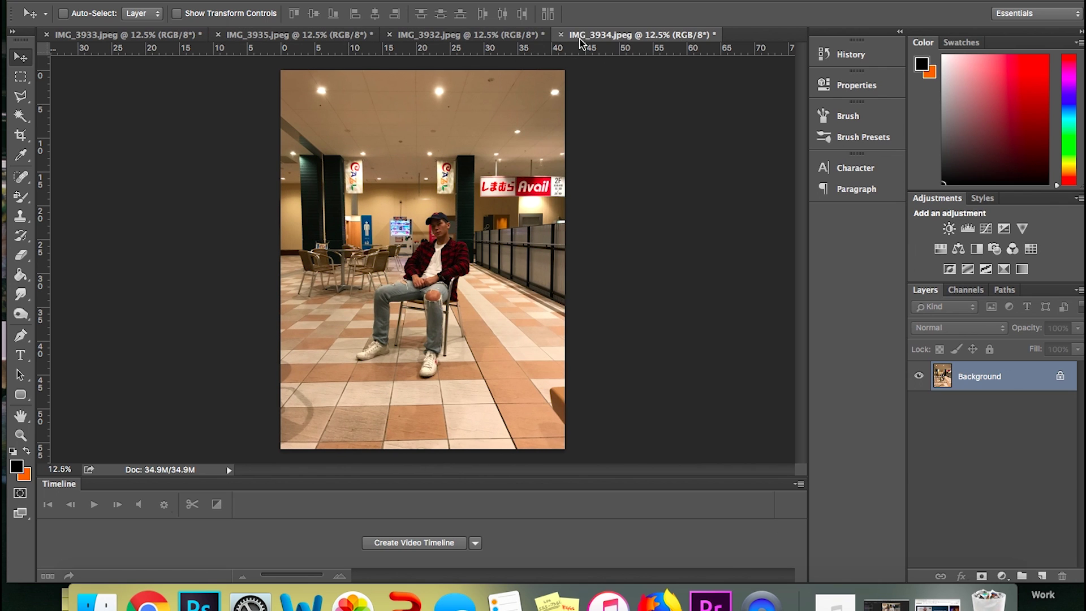
drag(460, 37, 221, 40)
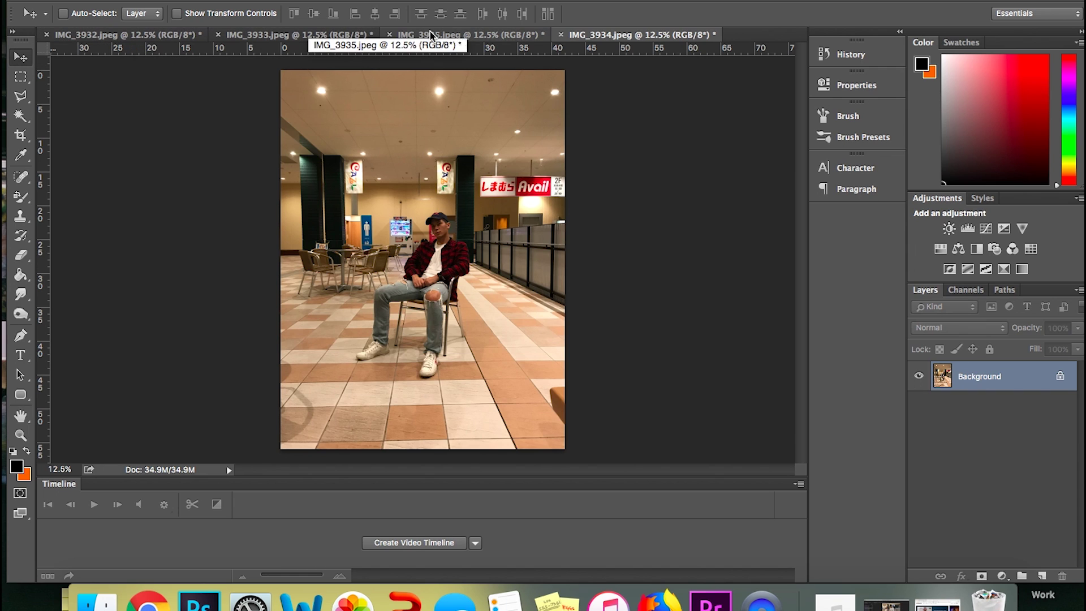
drag(578, 33, 399, 38)
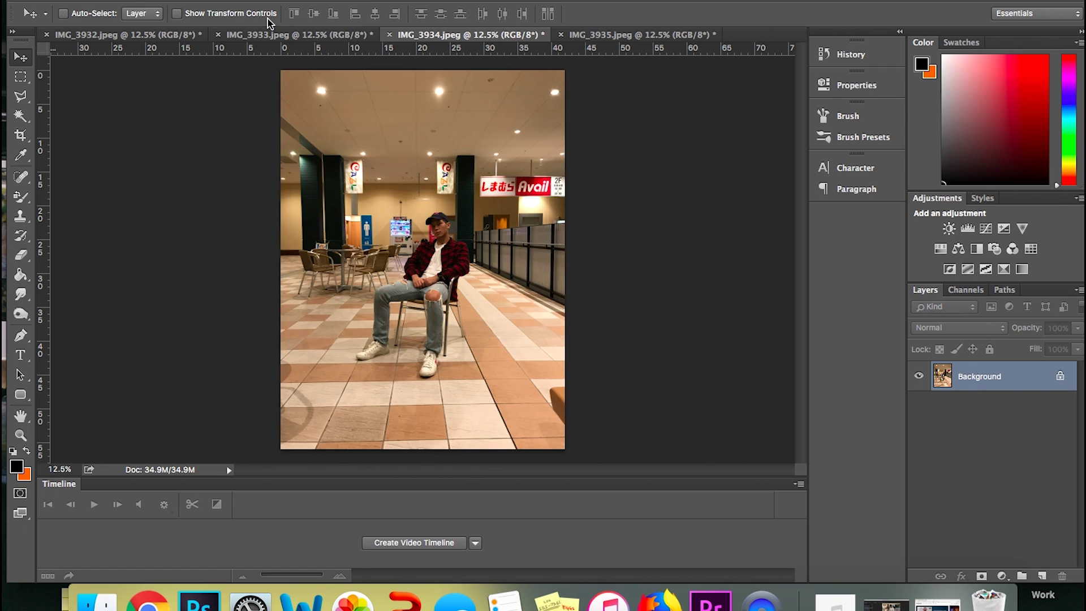
- Copy the IMG_3933 photo into the IMG_3932 document as a new layer and close IMG_3933
click(276, 36)
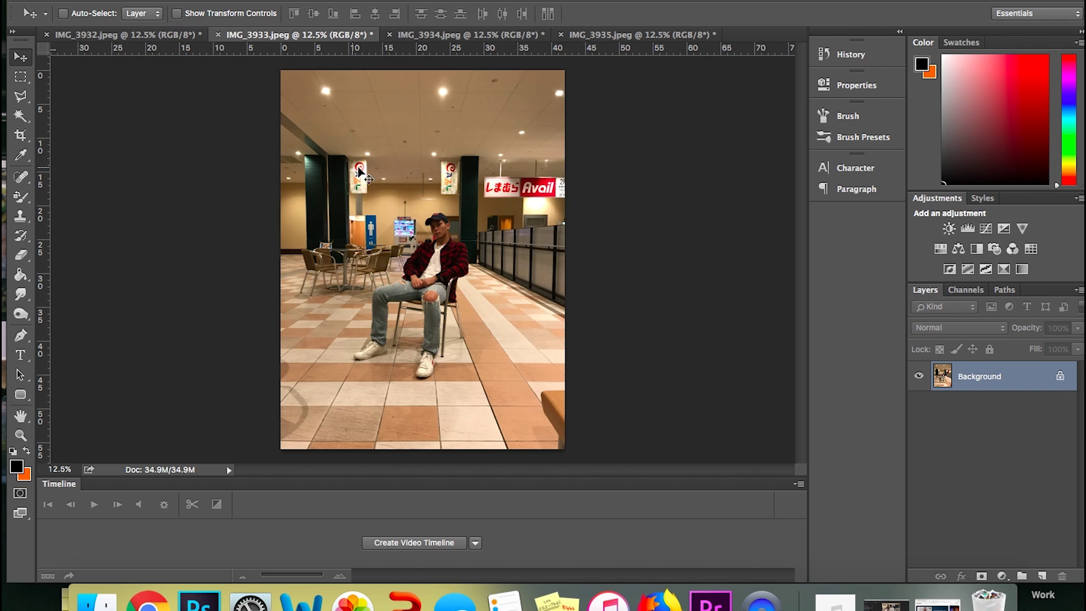
click(142, 35)
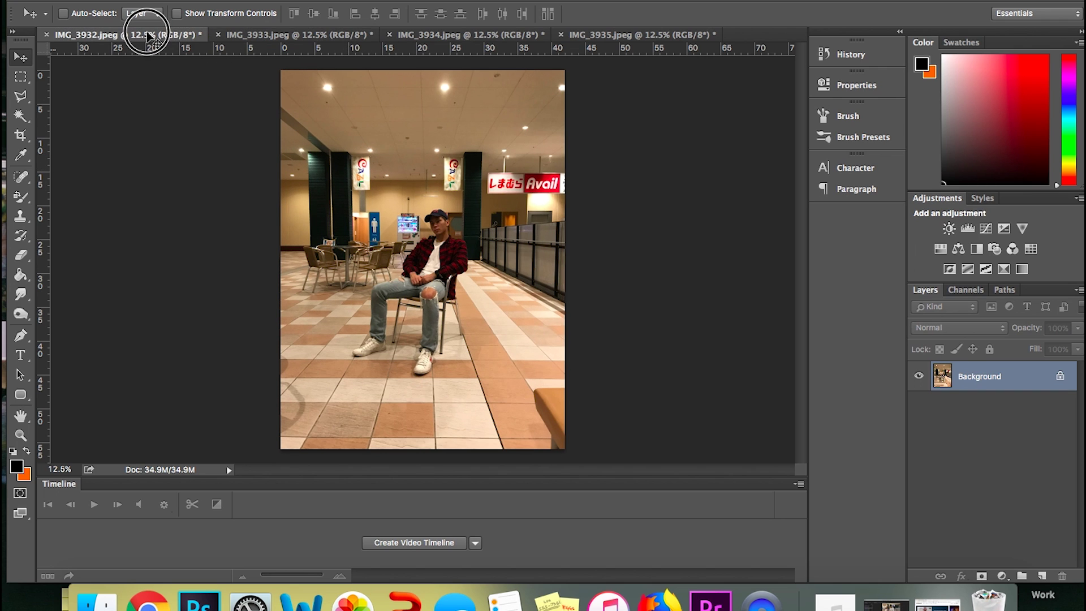
drag(413, 176, 411, 178)
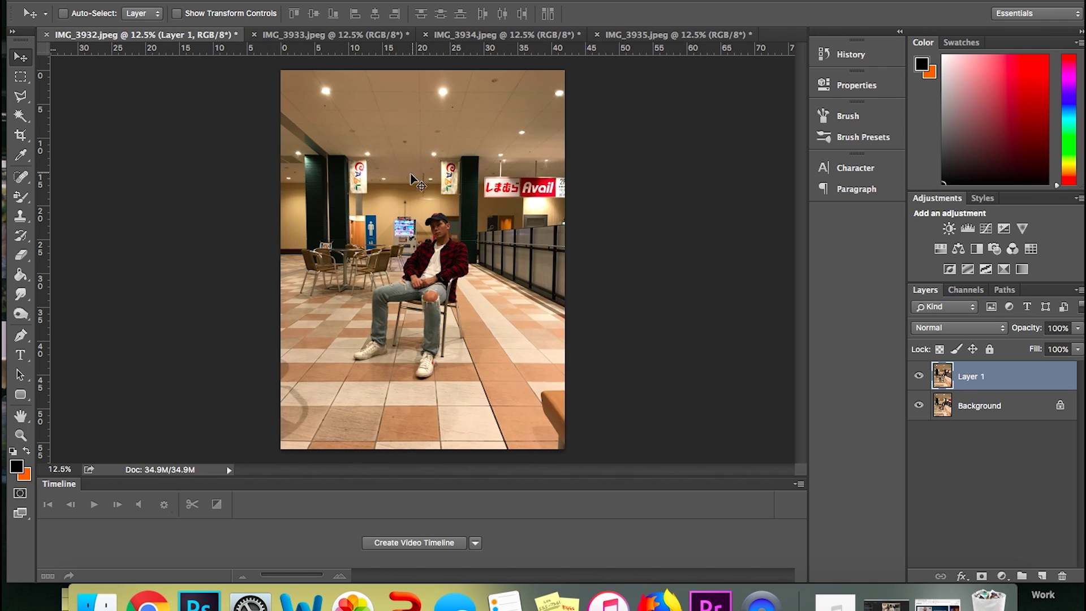
click(254, 35)
- Copy the IMG_3934 and IMG_3935 photos into the IMG_3932 document as separate layers, closing each source document
click(333, 34)
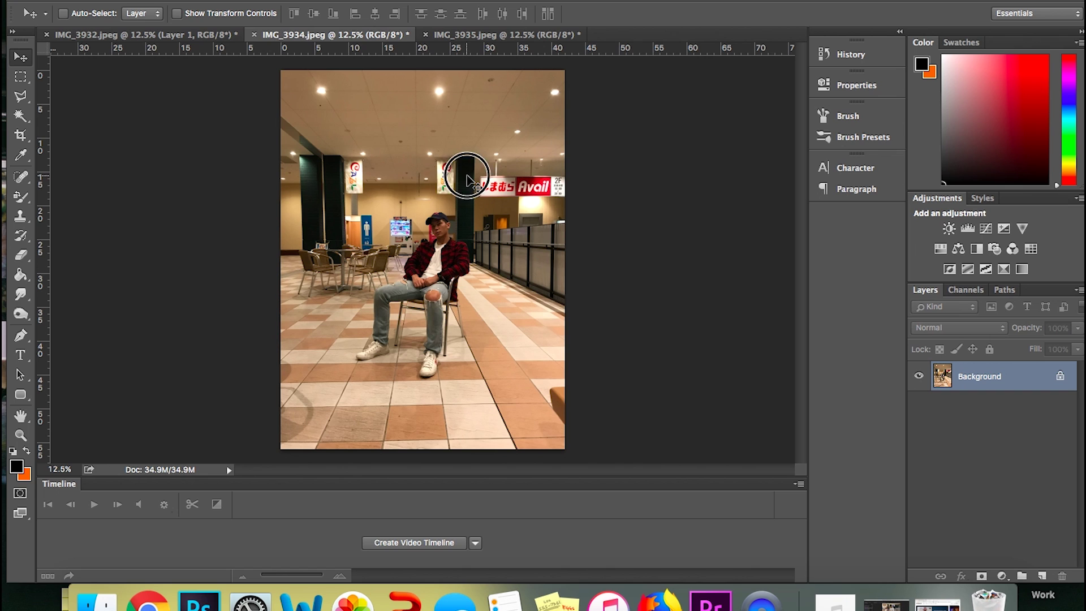
drag(467, 177, 356, 141)
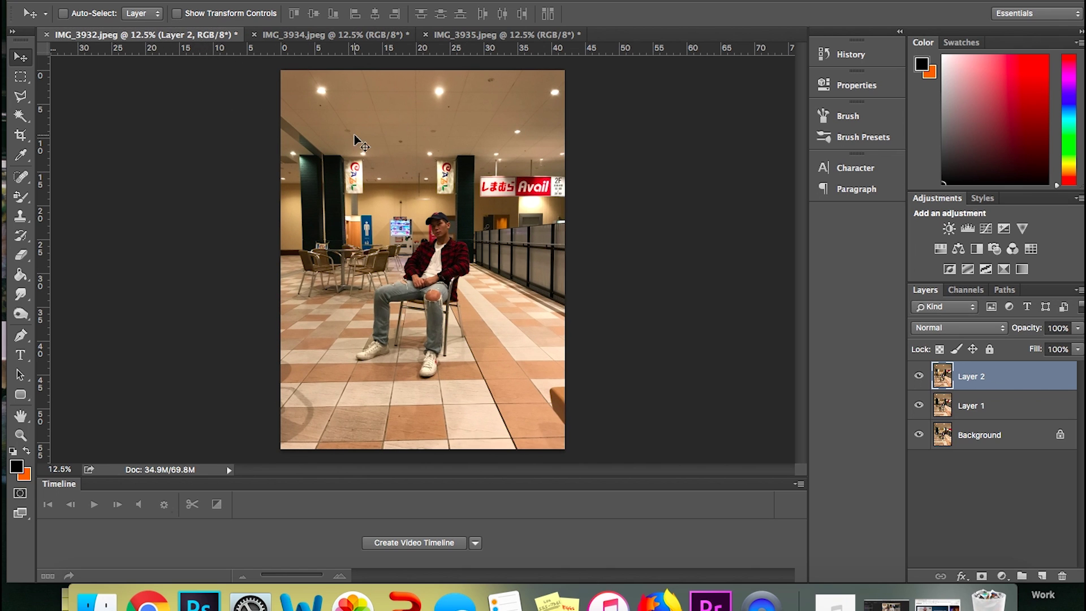
click(323, 35)
drag(430, 127, 347, 120)
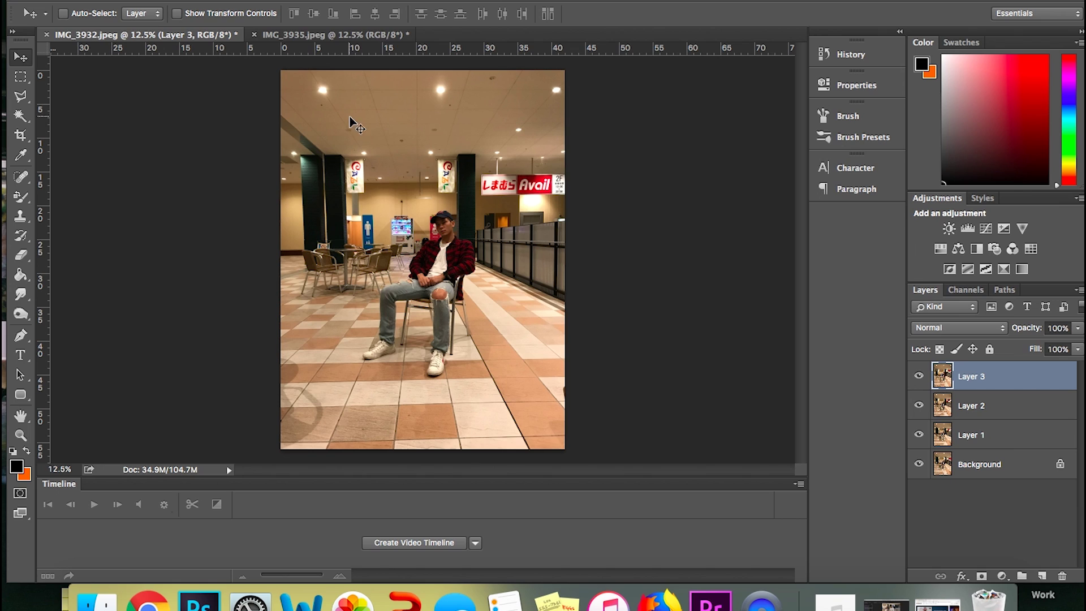
click(255, 35)
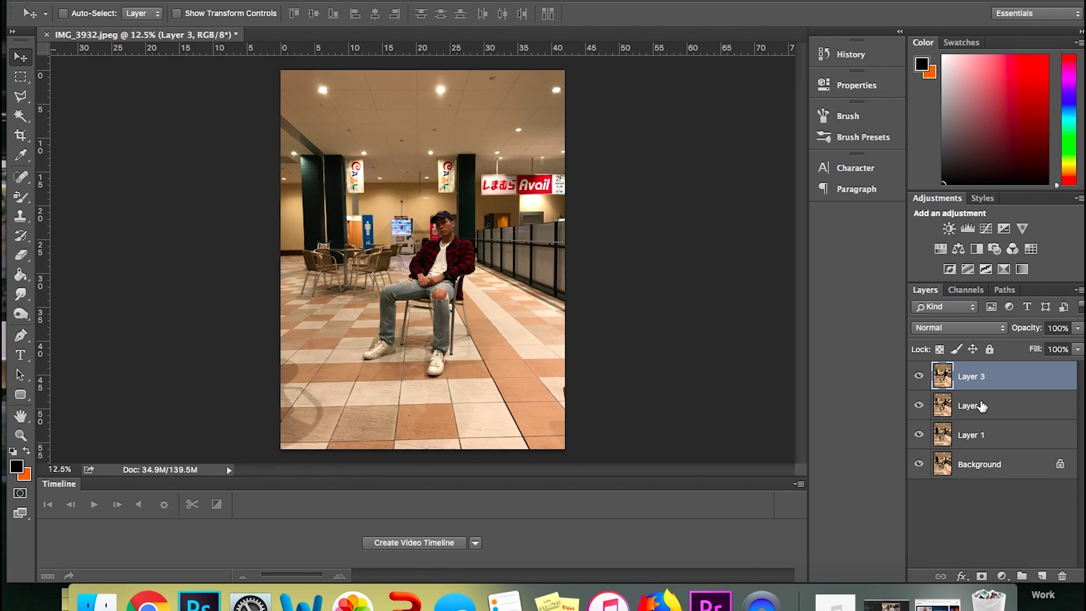
- Compare the stacked photos by briefly hiding and reshowing Layer 3 and Layer 2
click(919, 377)
click(919, 406)
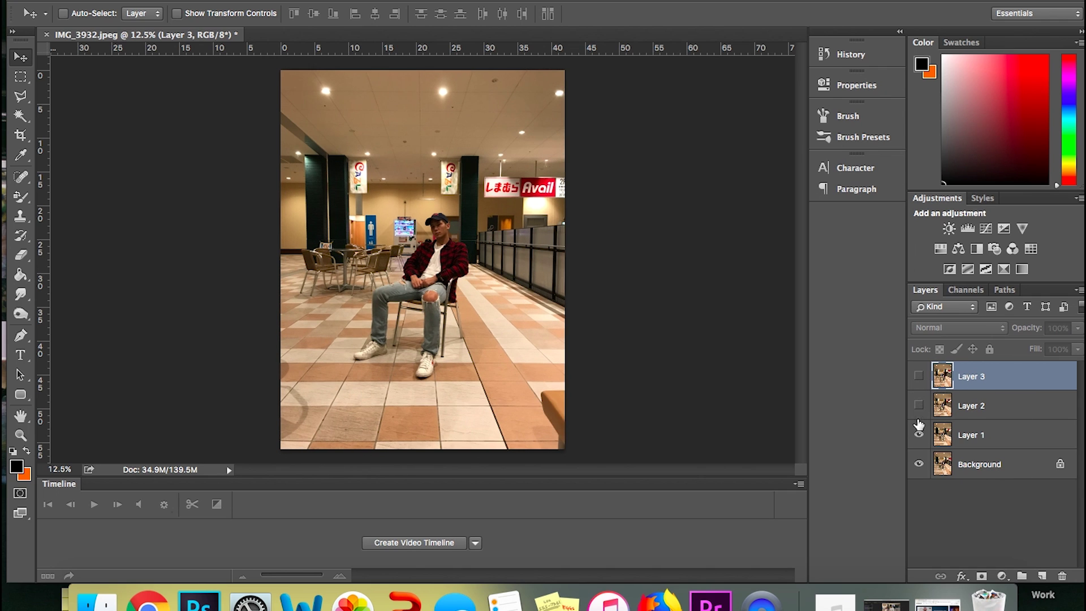
click(919, 406)
click(919, 376)
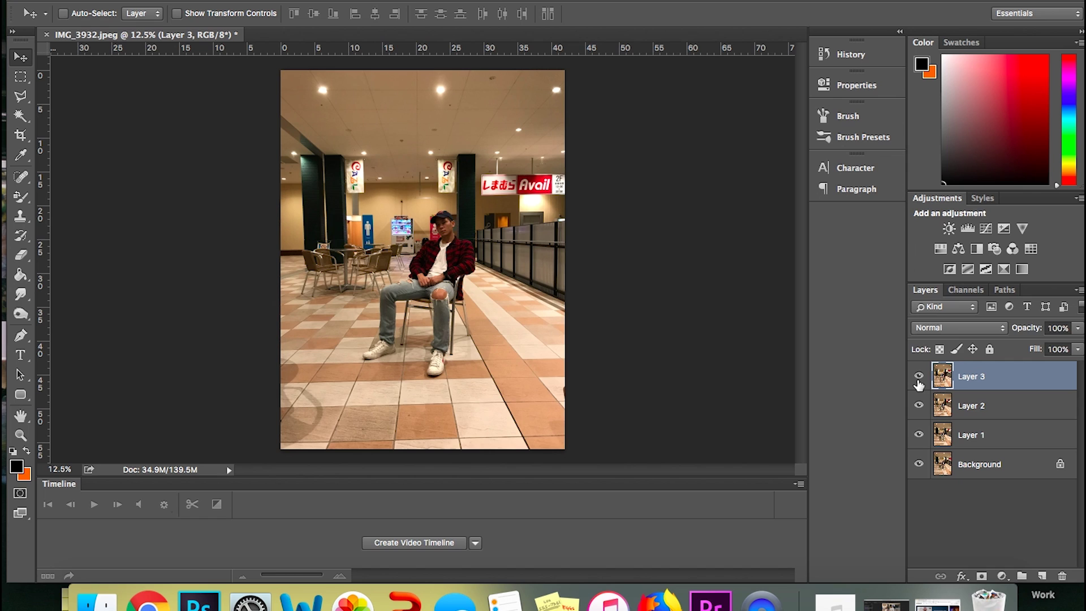
- Hide Layers 1 to 3 and convert the locked Background into a regular layer named Layer 0
drag(920, 377, 919, 443)
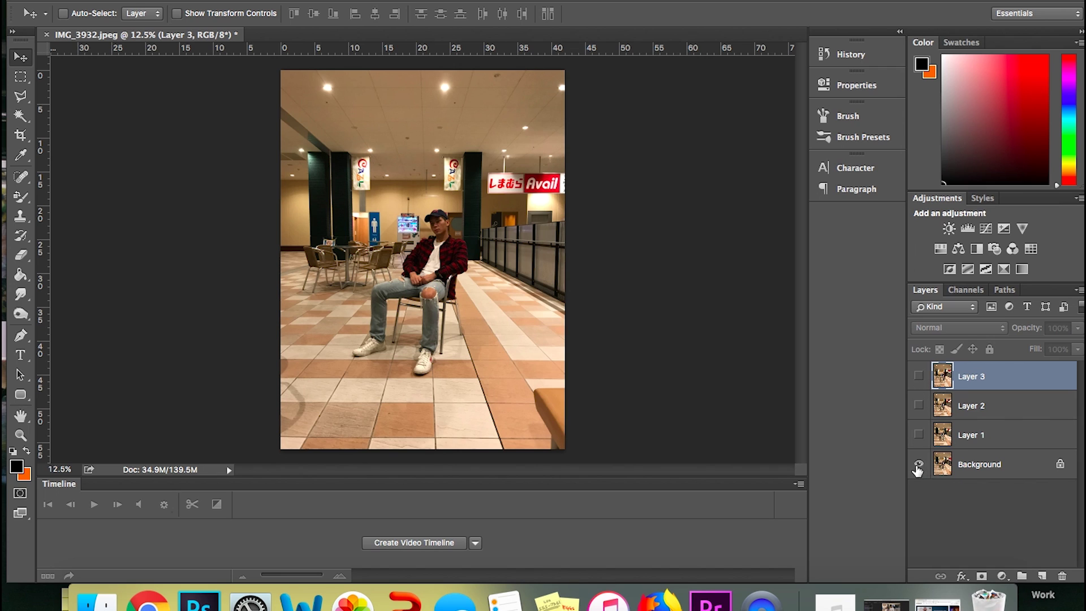
double_click(1012, 465)
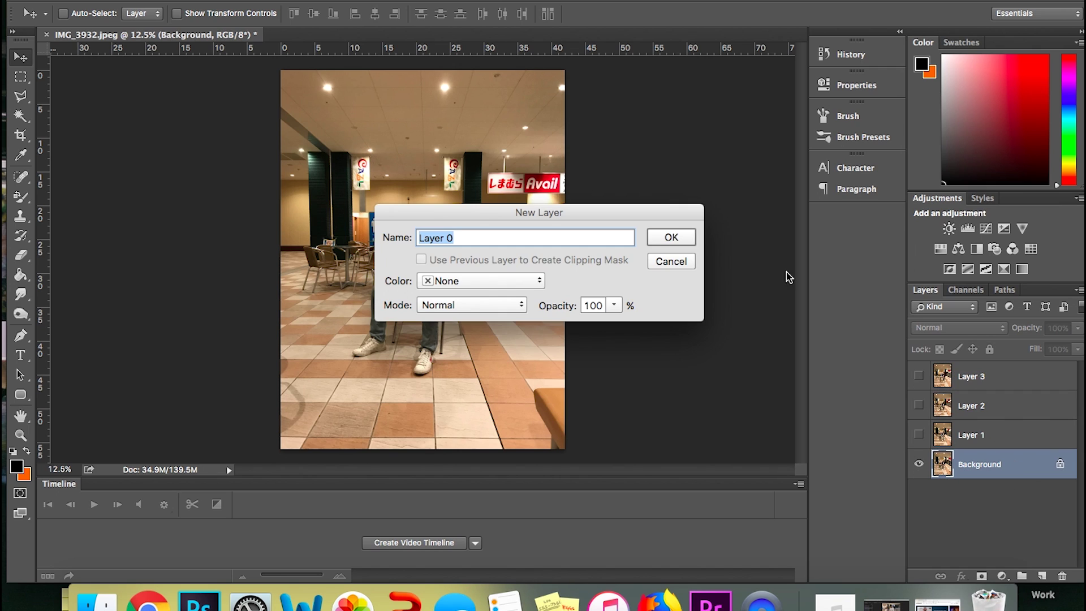
click(670, 242)
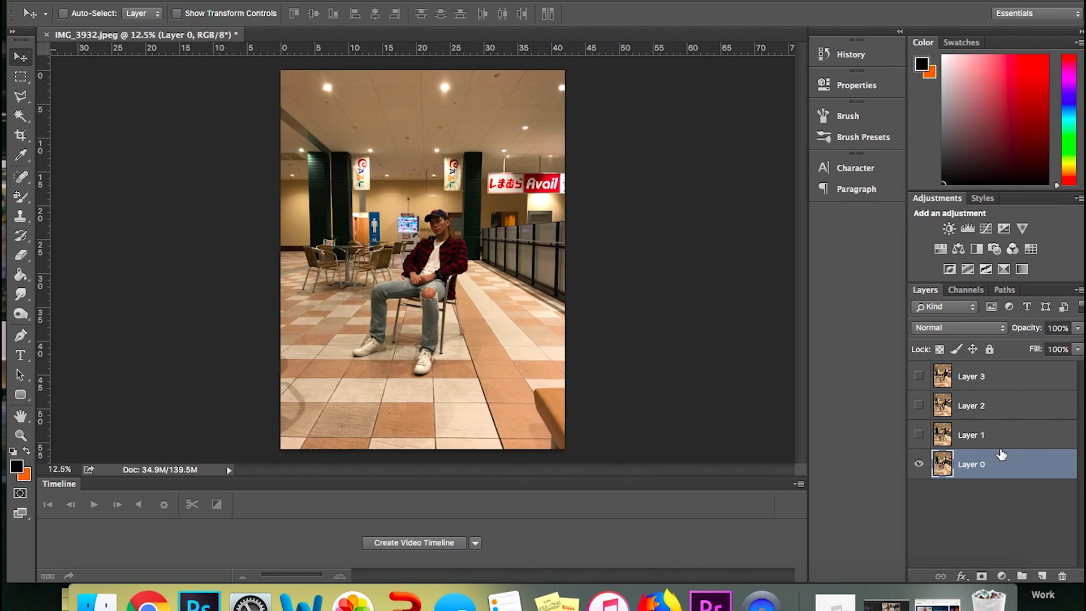
- Show Layer 1 above Layer 0 and reduce its opacity to 53%
click(919, 435)
click(1012, 439)
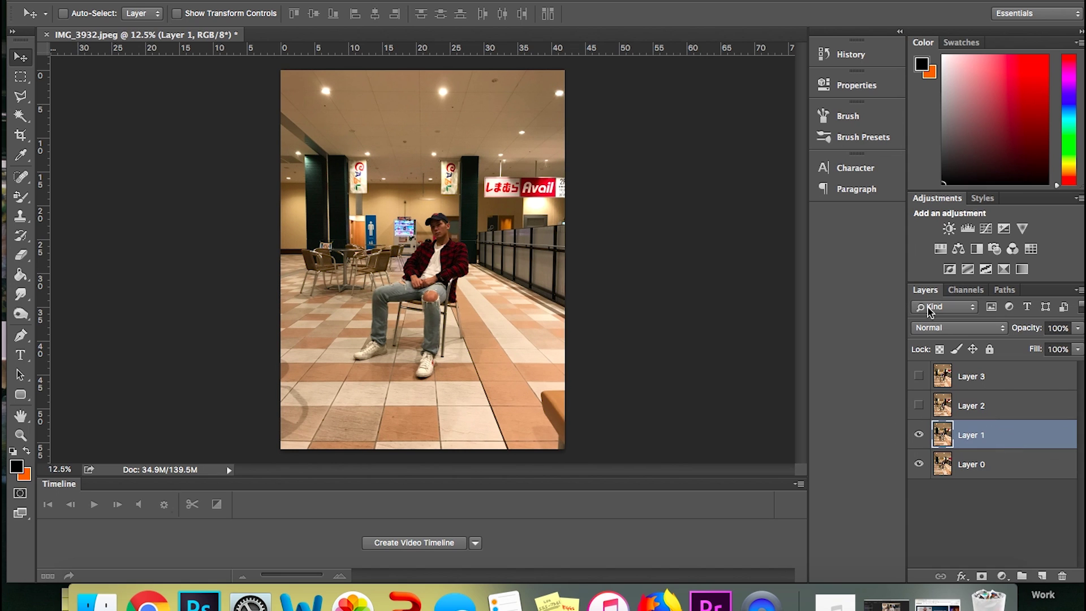
drag(1035, 327, 1002, 328)
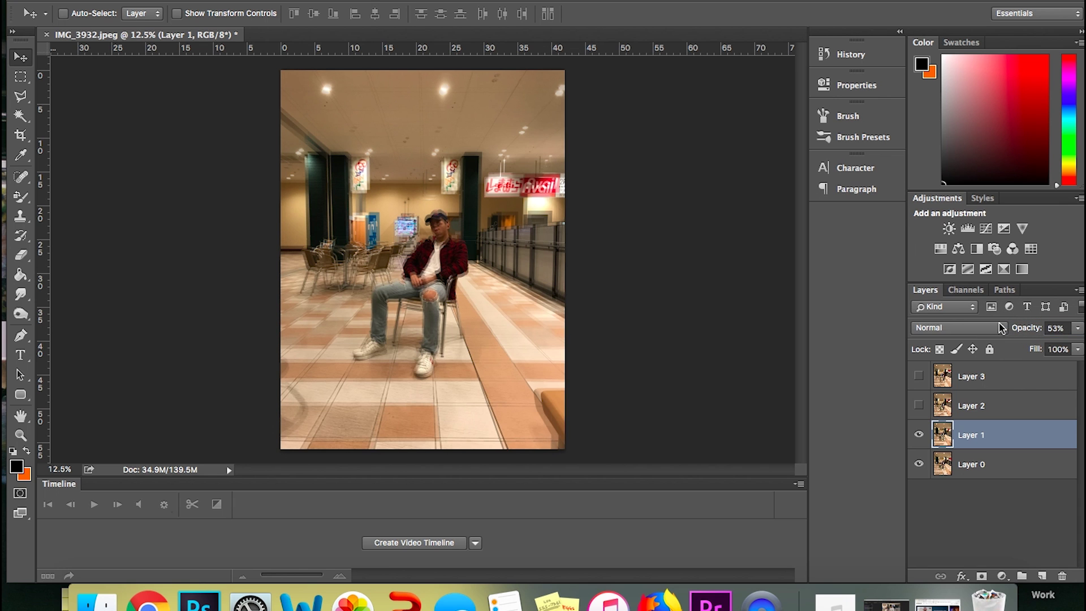
- Move and nudge Layer 1 so its seated man lines up with the one in Layer 0
key(super+equal)
key(super+equal)
key(super+equal)
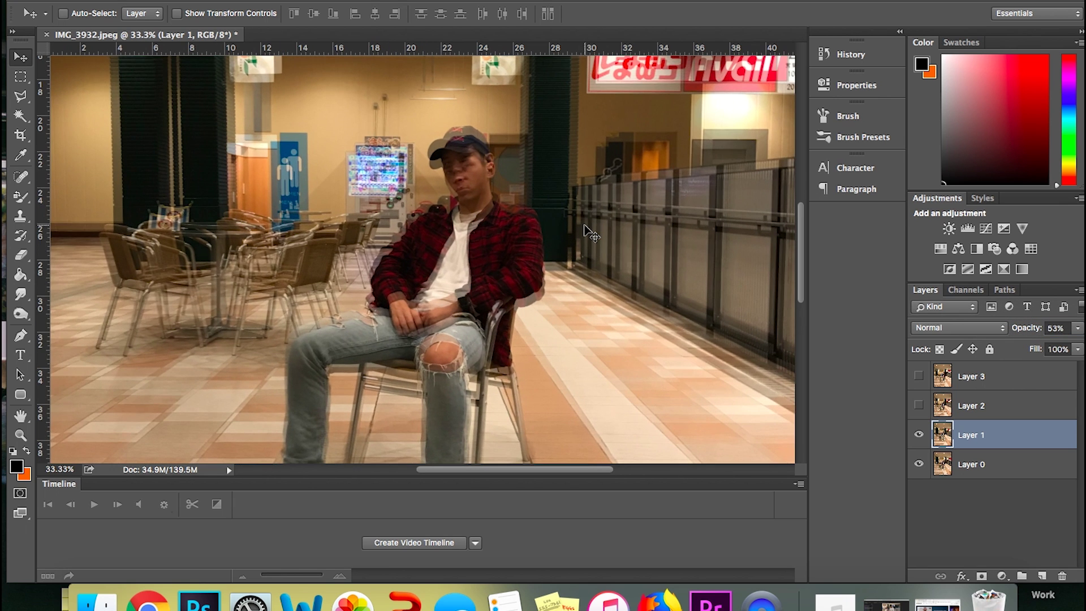
mouse_move(583, 162)
mouse_down()
mouse_move(577, 175)
mouse_move(586, 157)
mouse_up()
key(Down)
key(Down)
key(Down)
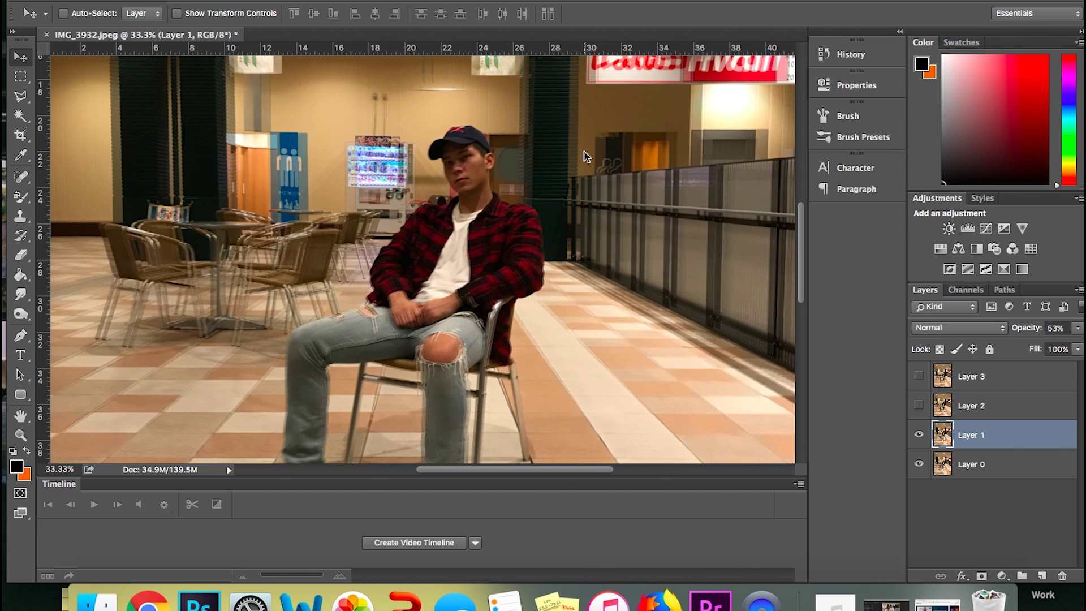
key(Left)
key(Left)
key(Left)
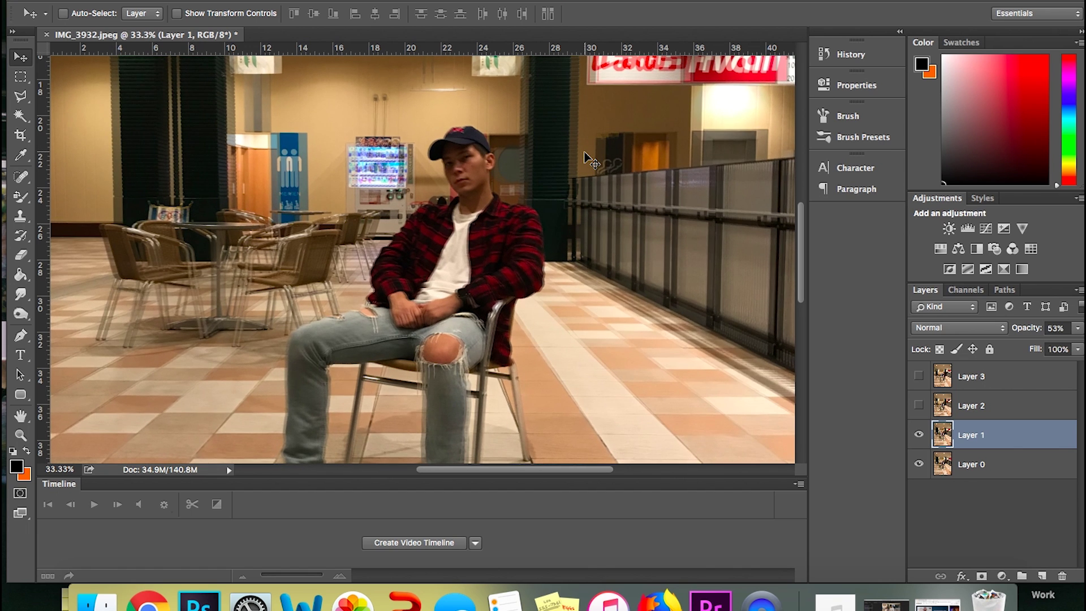
key(Left)
key(Left)
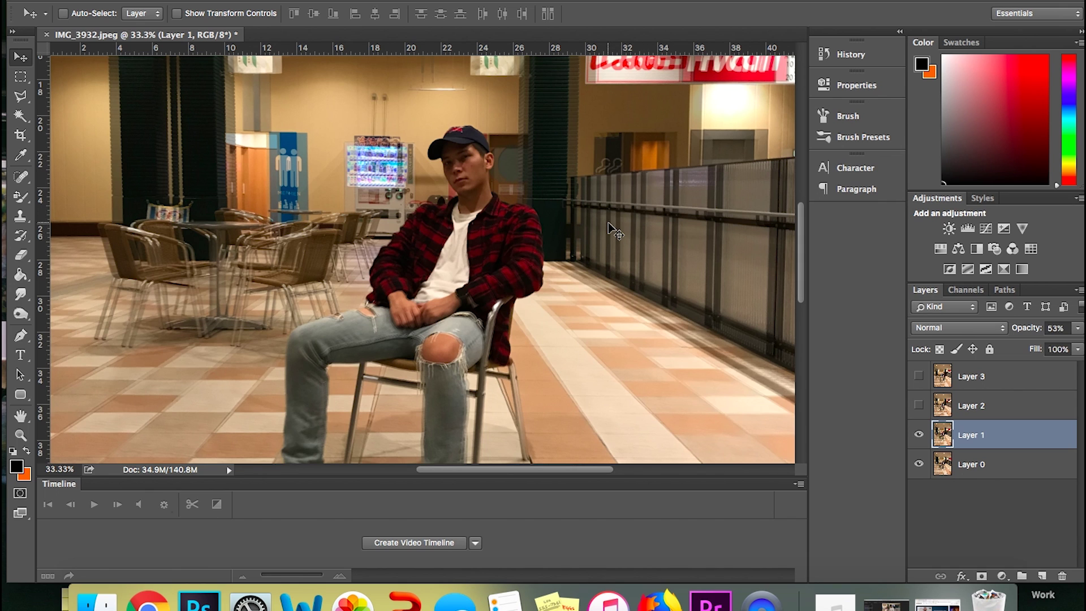
- Show Layer 2 at 51% opacity and align its seated man with the layers below
scroll(609, 222, up, 2)
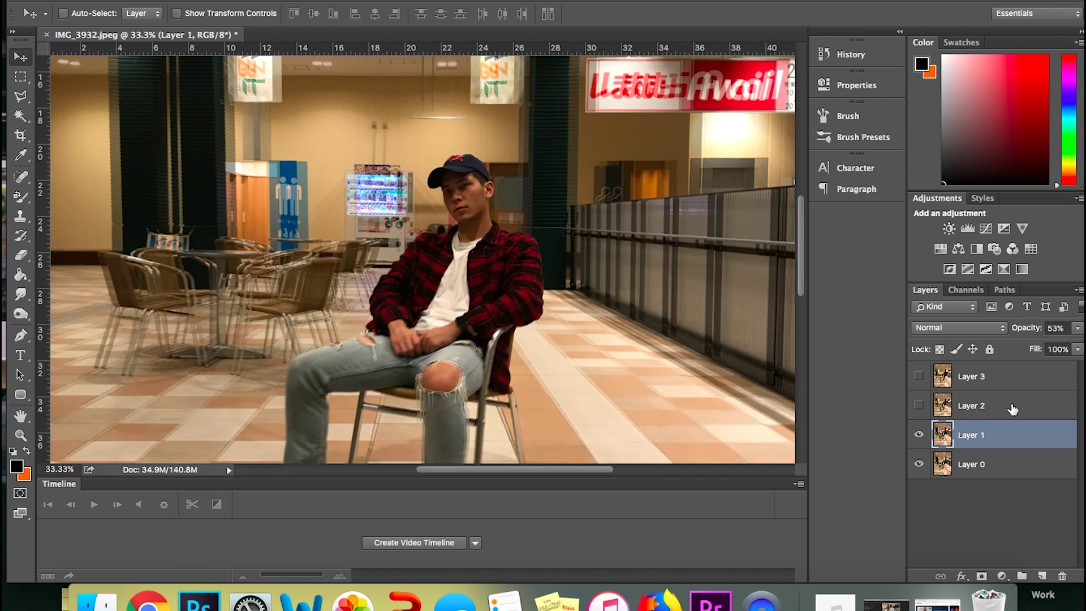
drag(1024, 334, 997, 333)
click(919, 405)
click(973, 406)
drag(639, 261, 634, 251)
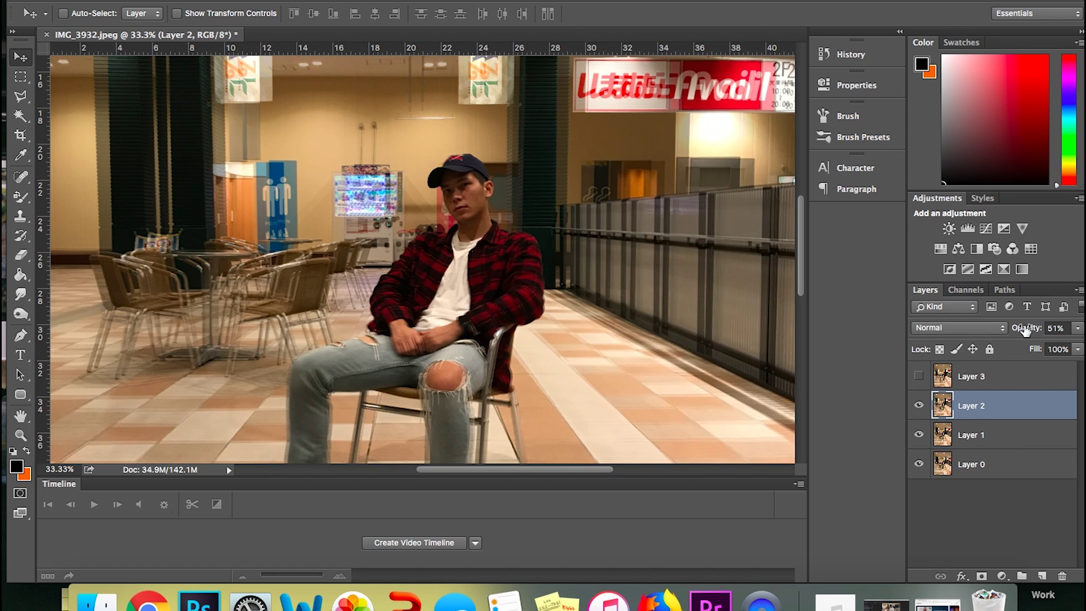
- Restore Layer 2 to full opacity and show Layer 3 at 50% opacity
drag(1025, 330, 941, 326)
click(919, 376)
click(993, 378)
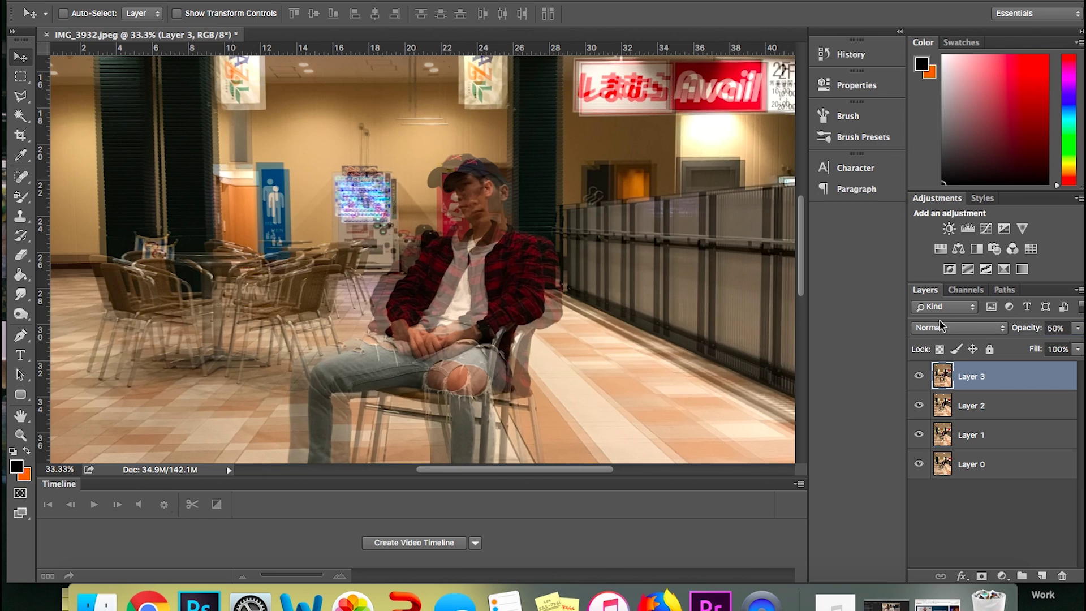
- Align Layer 3's seated man with the layers below, then restore the layer's opacity to 100%
drag(648, 237, 595, 220)
key(Left)
key(Left)
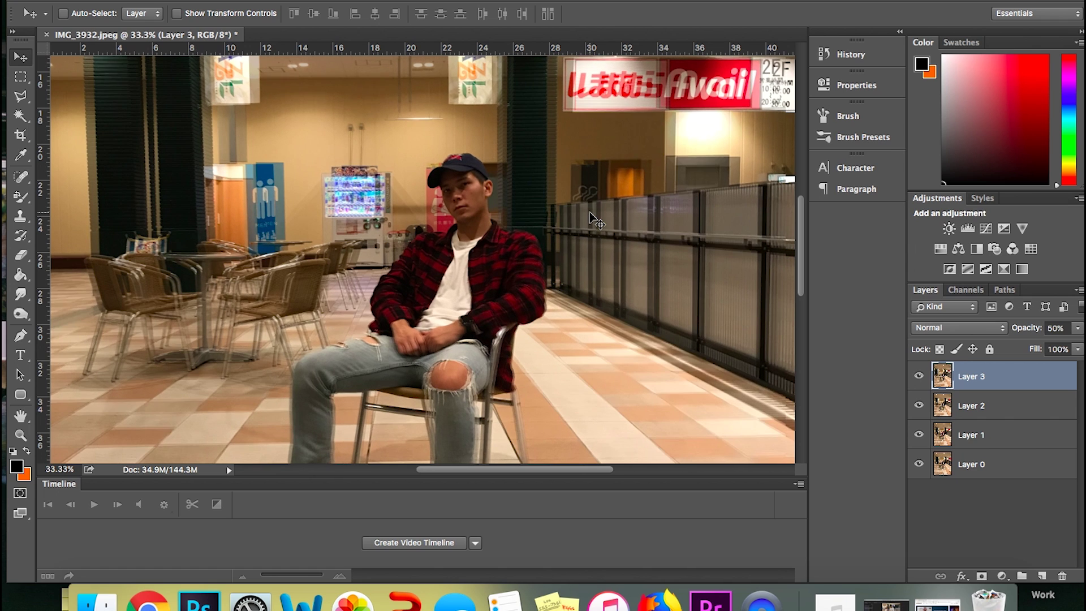
key(Left)
key(Left)
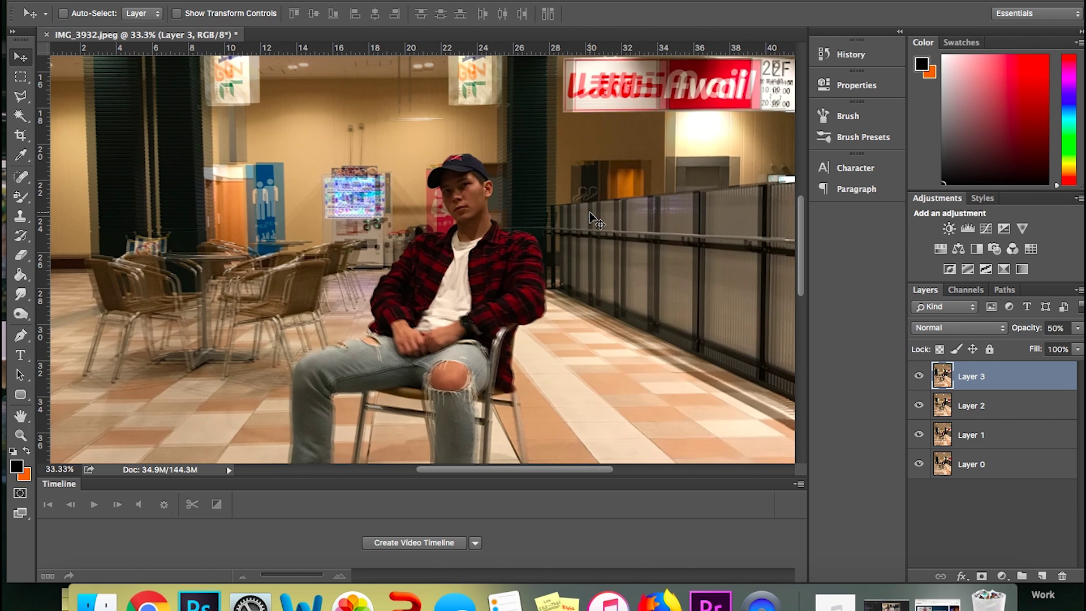
key(Down)
key(Down)
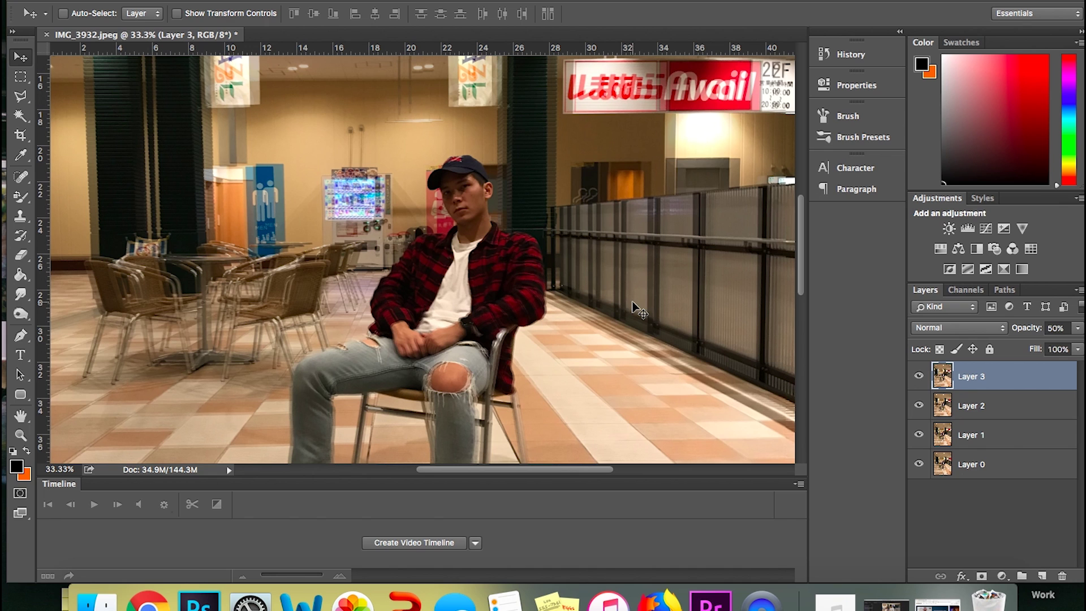
drag(1030, 333, 1078, 333)
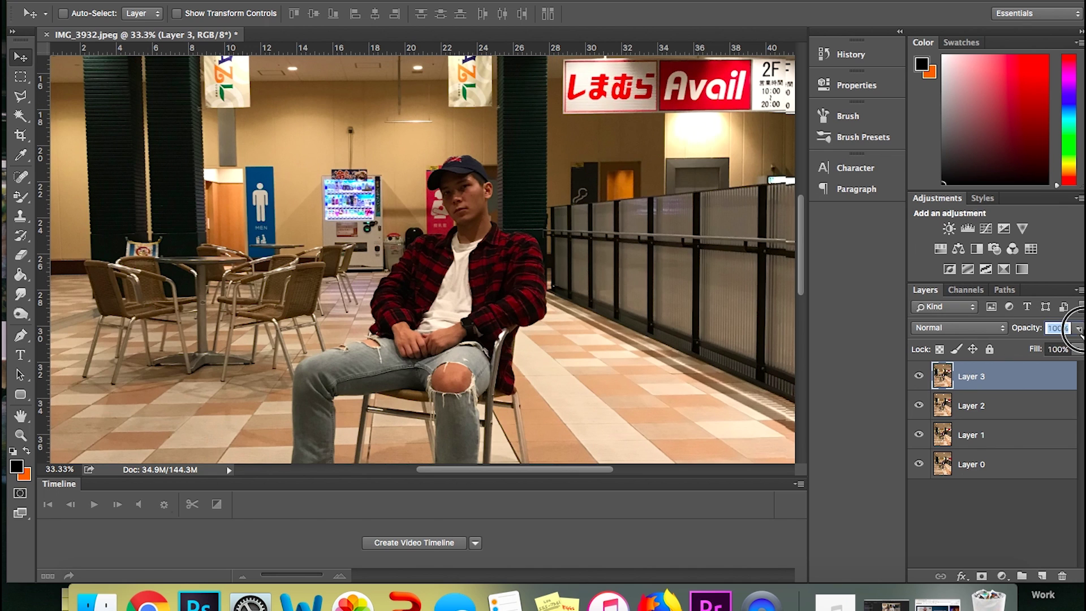
- Check the alignment of the four photos by toggling the visibility of Layers 3, 2 and 1
click(919, 376)
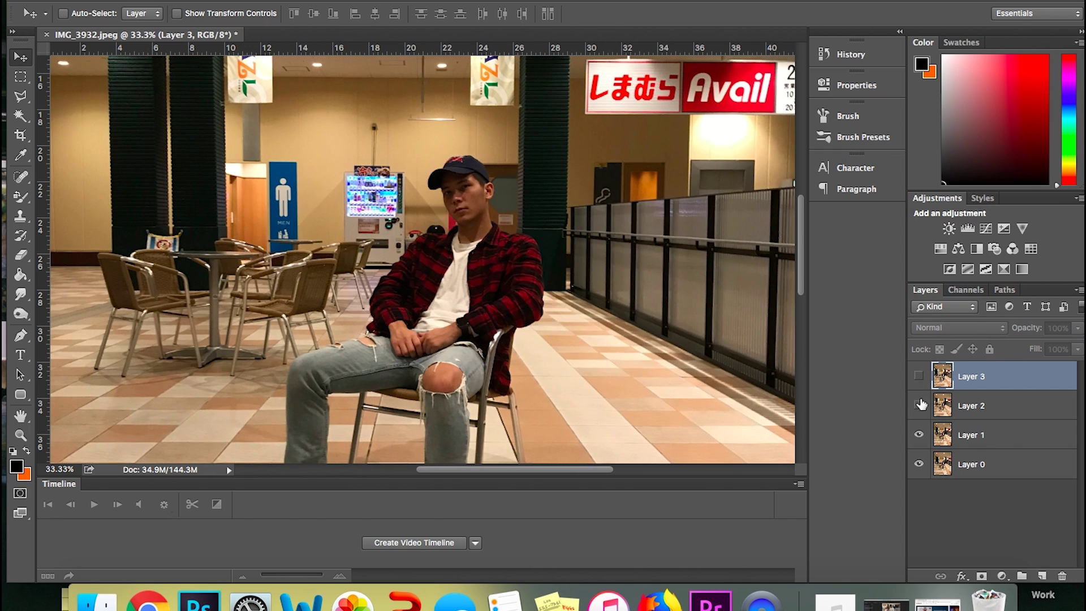
click(919, 405)
click(919, 405)
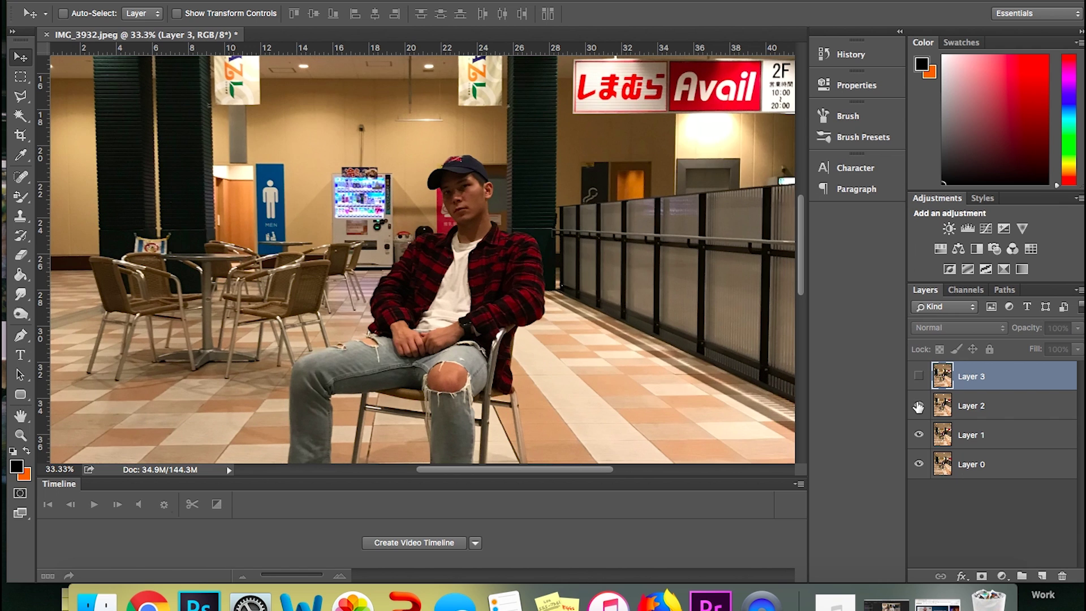
click(919, 376)
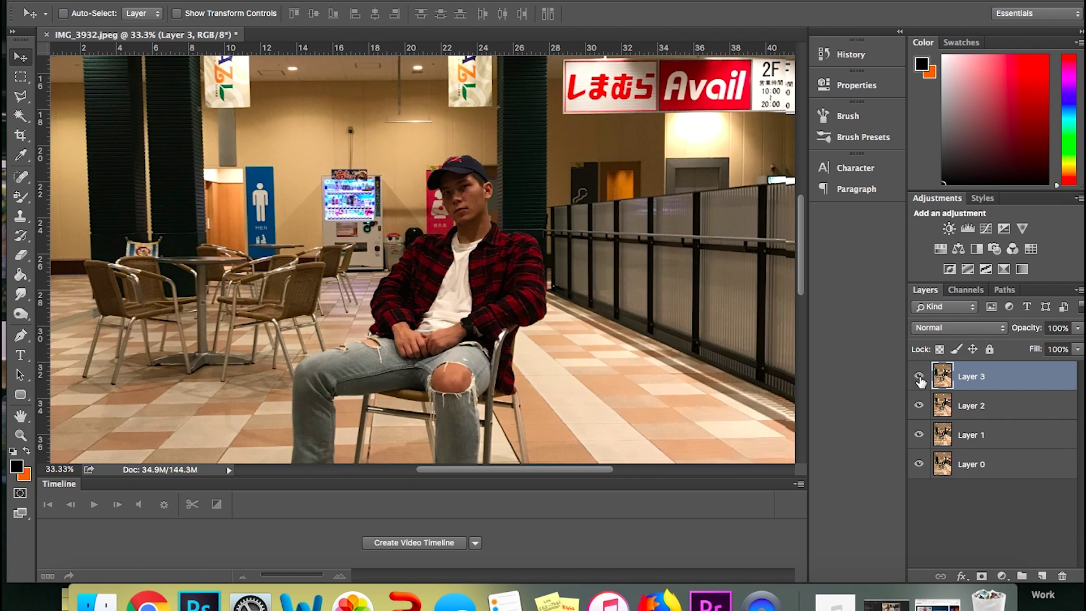
click(919, 377)
click(919, 405)
click(919, 435)
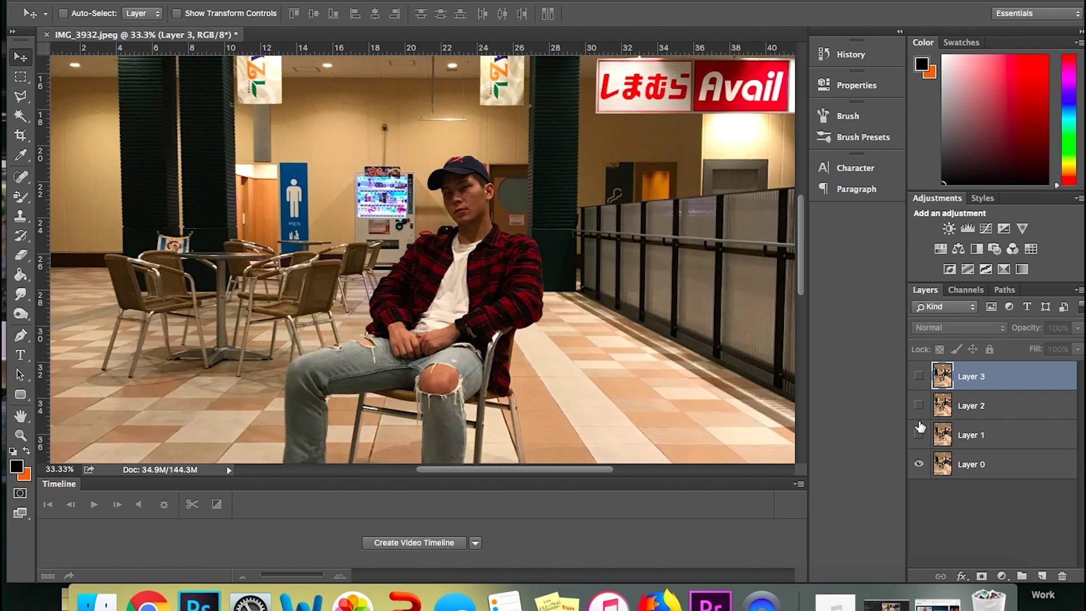
click(919, 433)
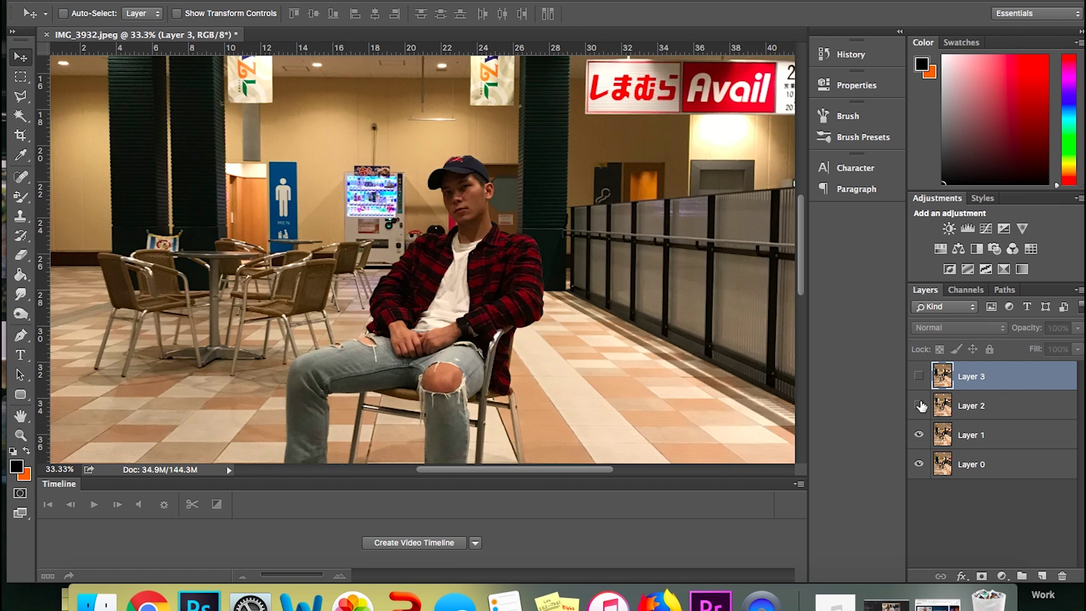
click(919, 405)
key(super+minus)
key(super+minus)
key(super+minus)
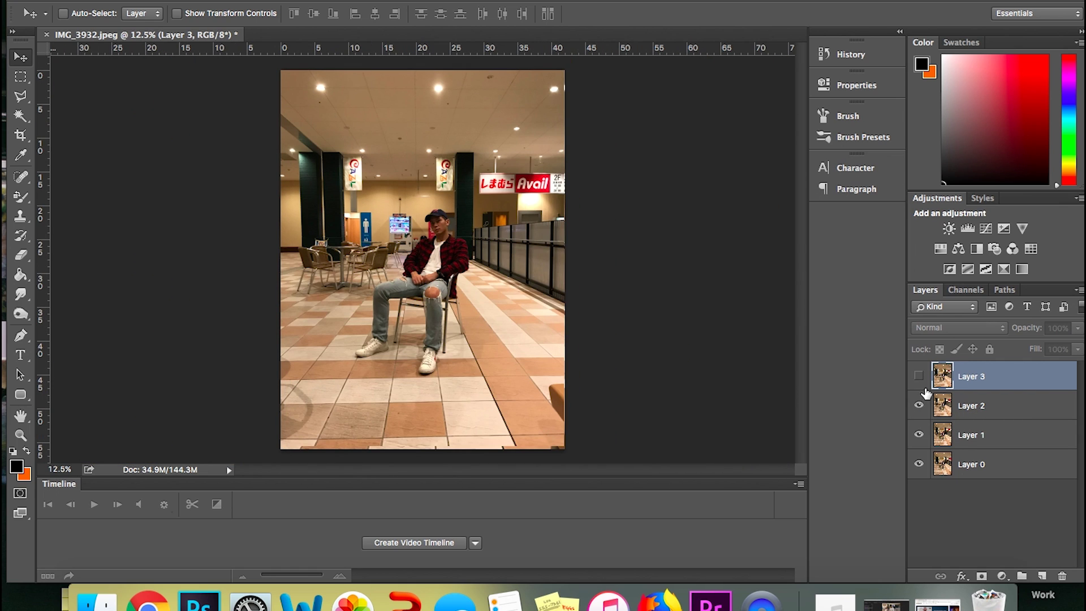
- Compare Layer 2 with the layers below by toggling its visibility, then rotate it by about -0.34° to refine the alignment
click(918, 406)
click(918, 406)
click(917, 406)
click(917, 406)
click(918, 406)
click(917, 406)
click(981, 406)
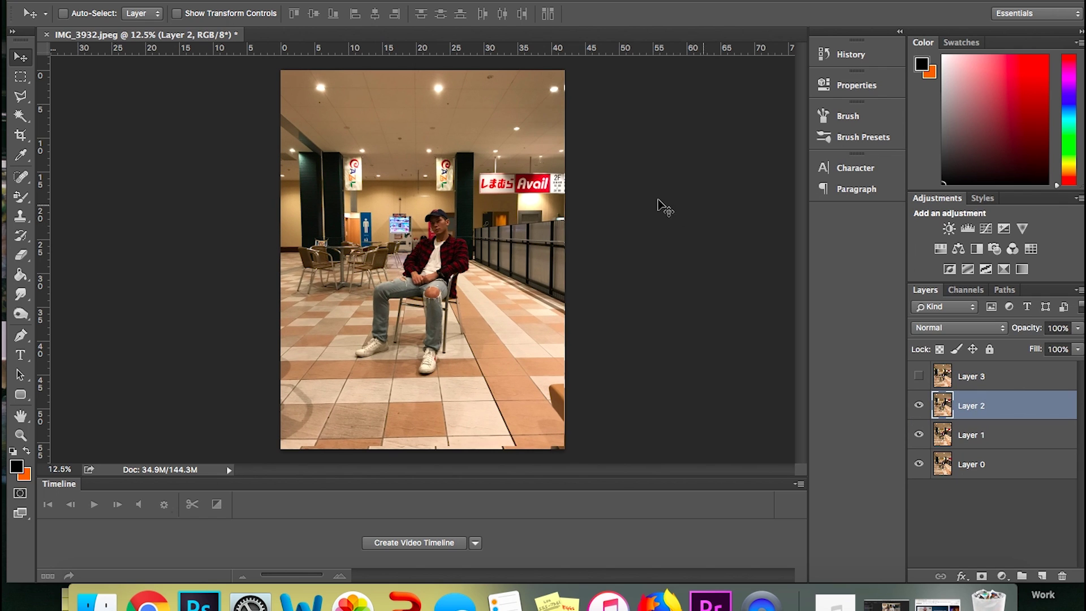
key(ctrl+t)
drag(706, 150, 708, 145)
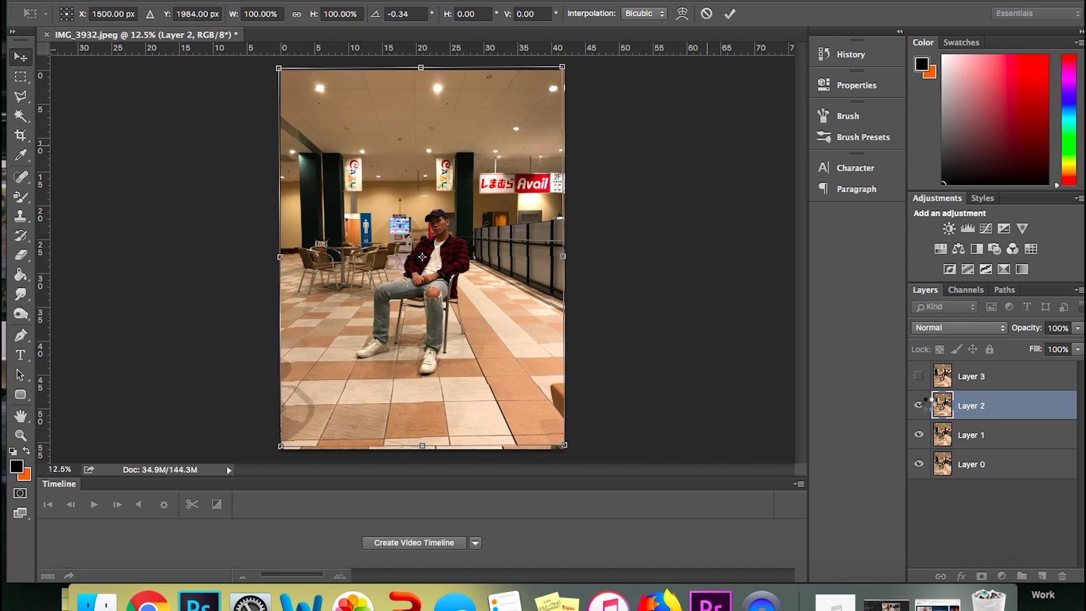
key(Return)
- Show and select Layer 3, then create a timeline for the document and convert it to a frame animation
click(918, 376)
click(985, 376)
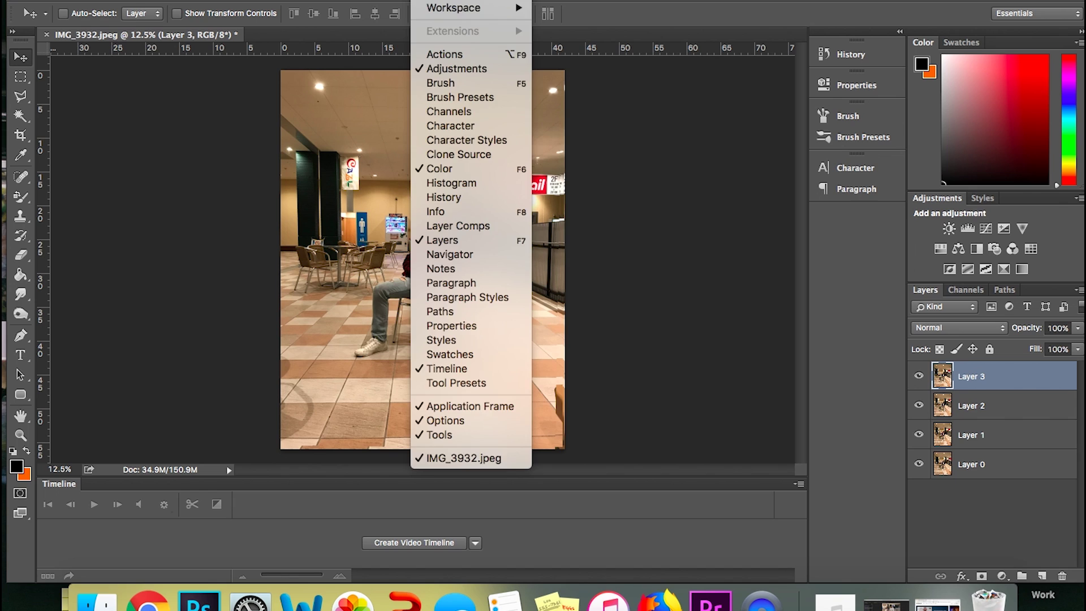
click(387, 435)
click(394, 544)
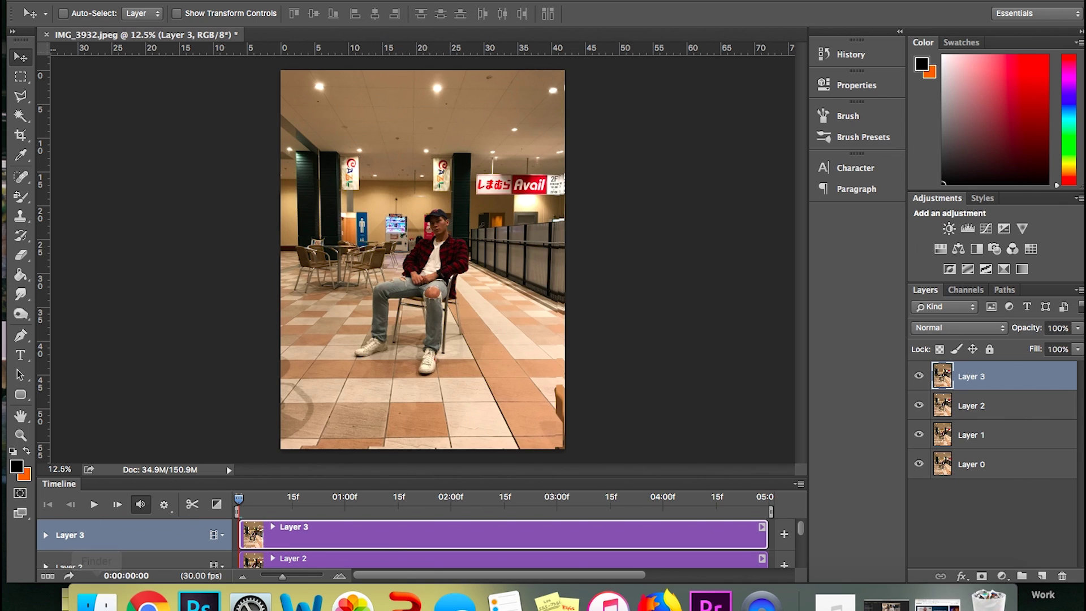
click(47, 577)
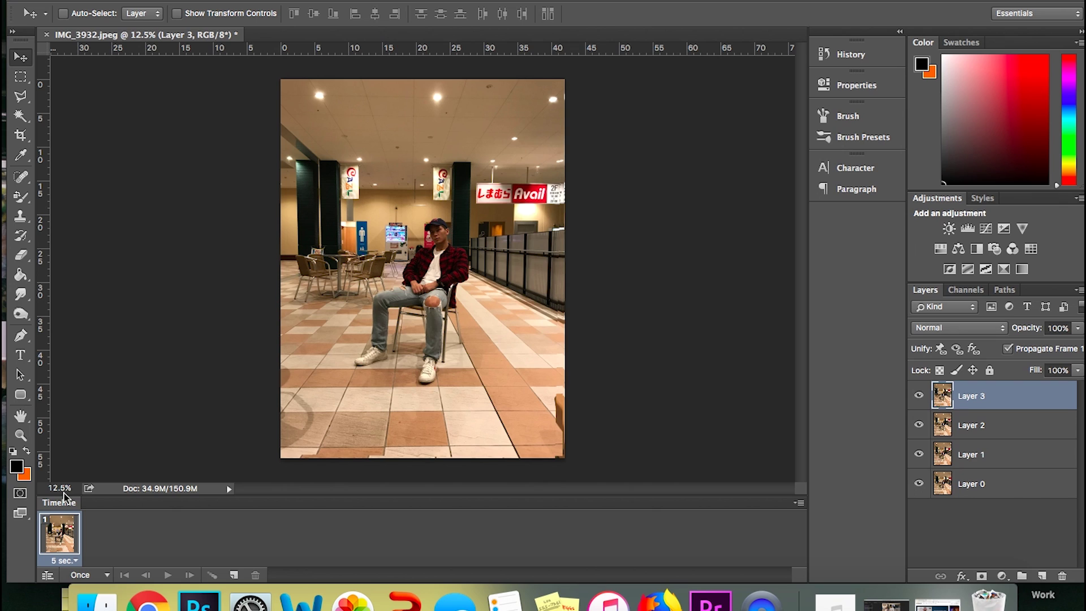
- Set the first frame's delay to 0.12 seconds and the animation's looping to Forever
click(71, 561)
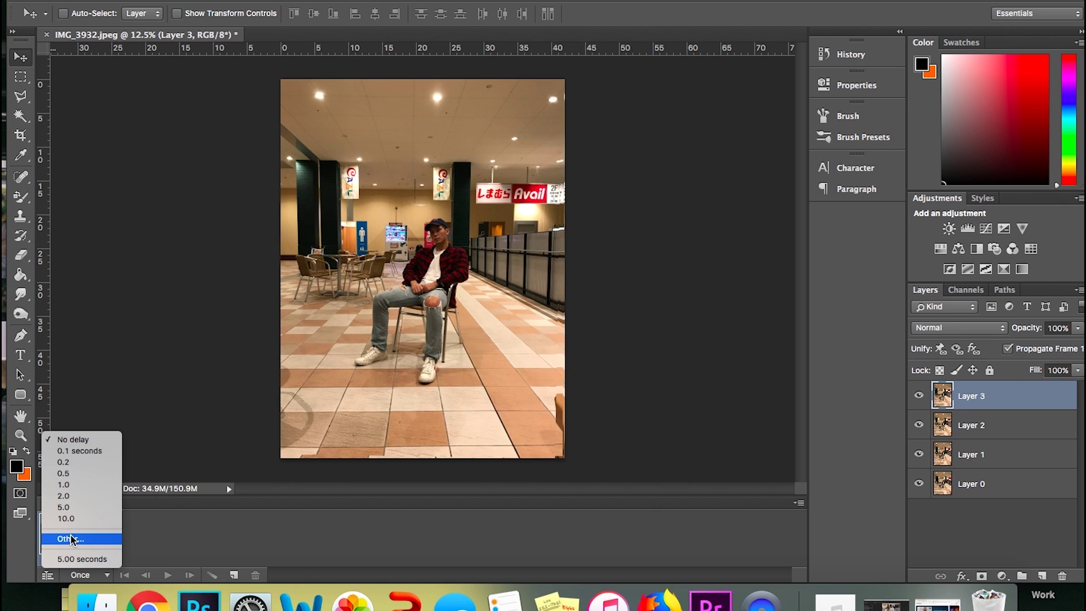
click(68, 538)
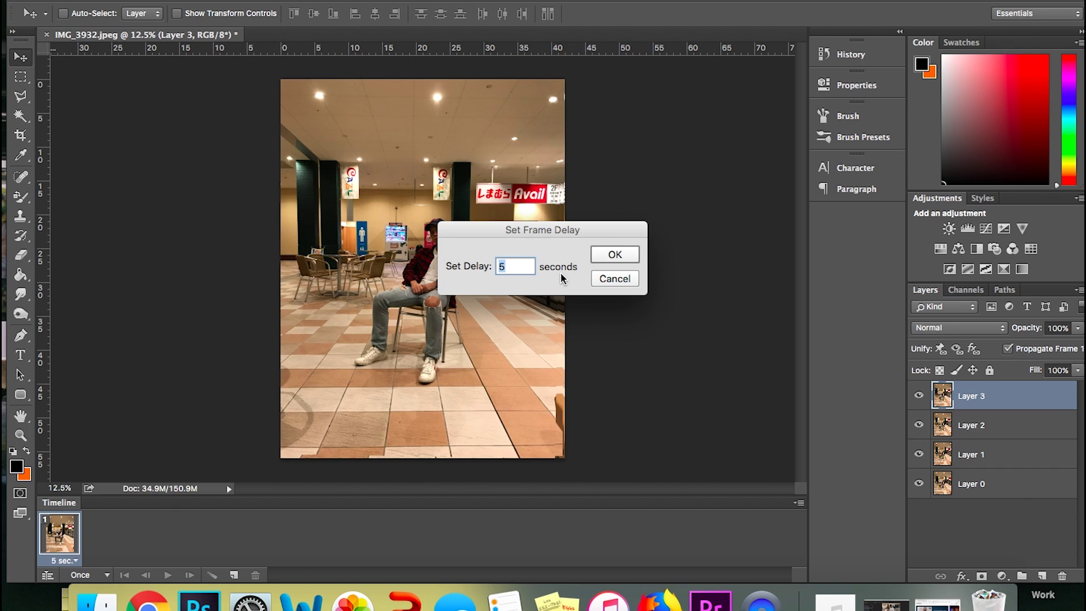
text(.12)
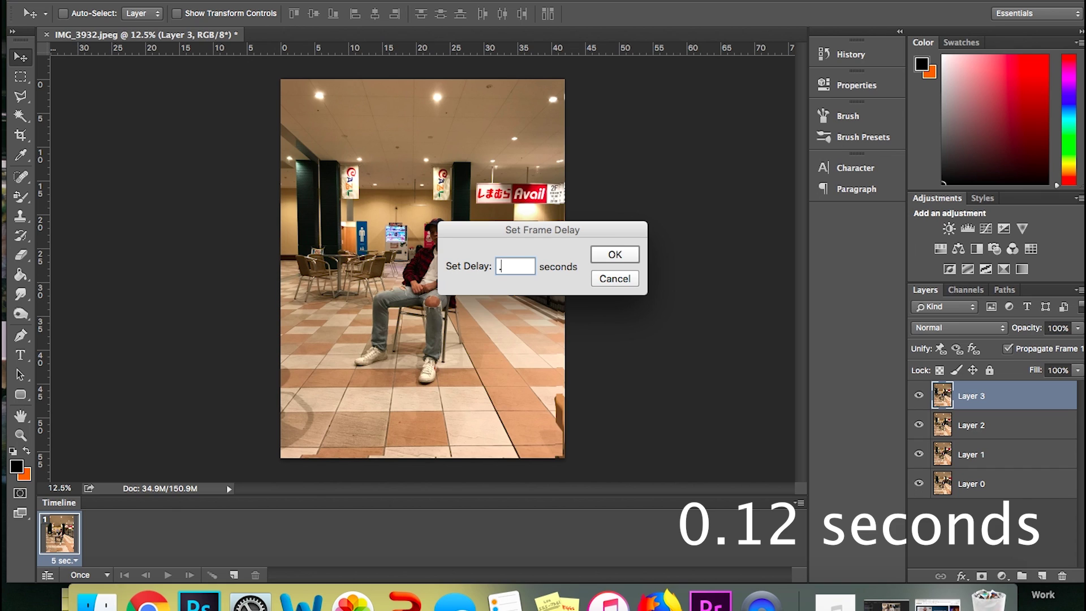
click(621, 254)
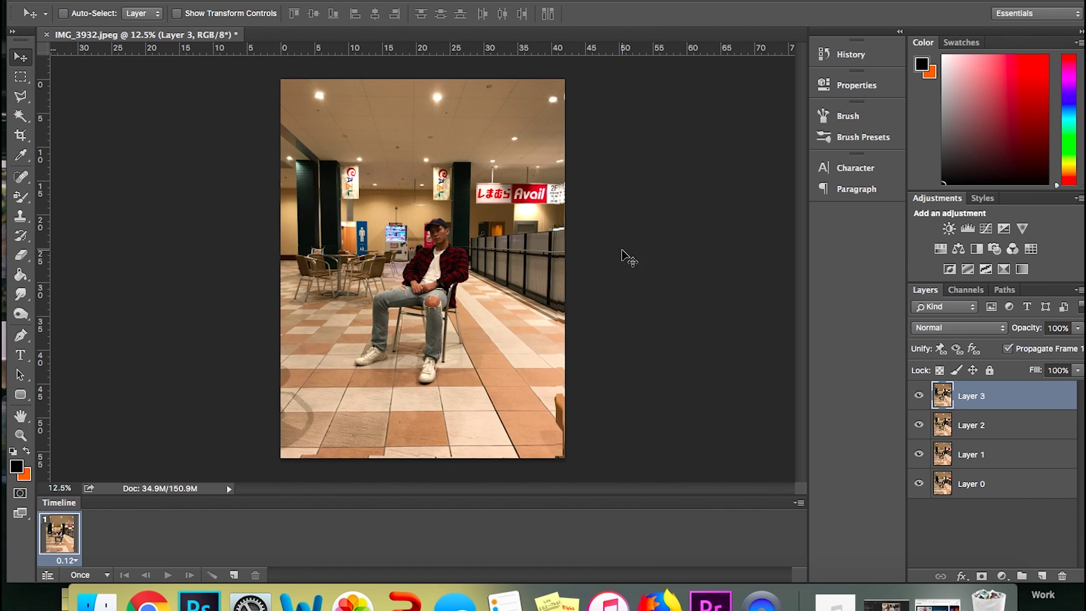
click(85, 575)
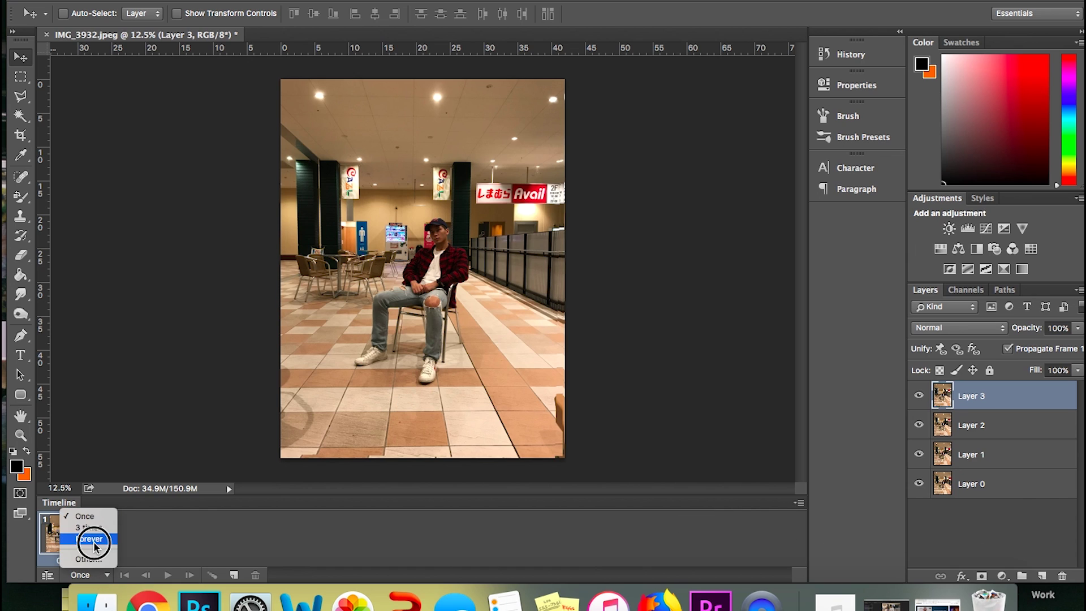
click(85, 540)
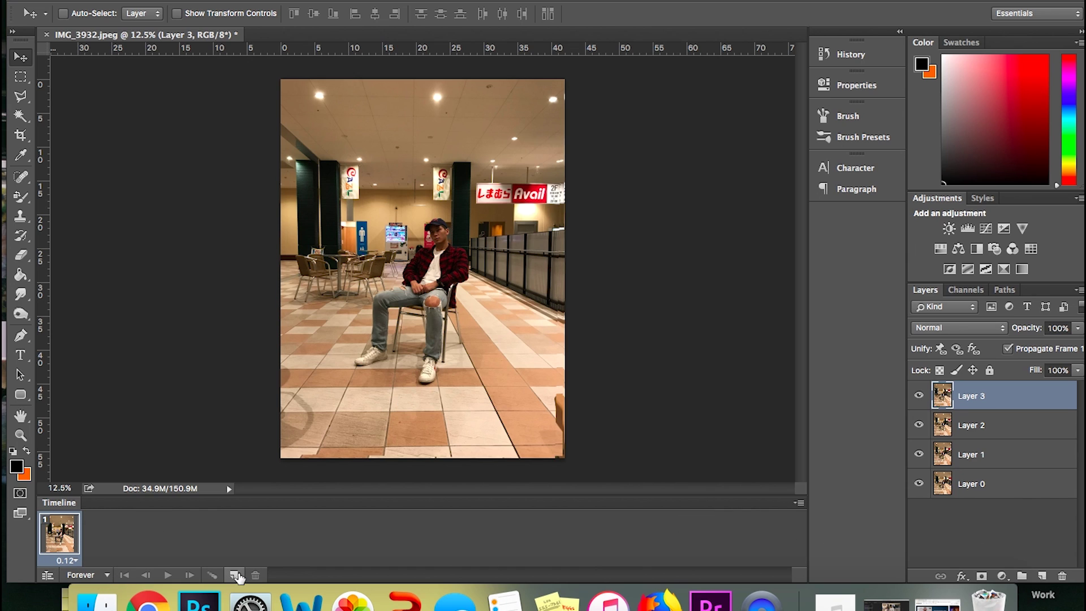
- Duplicate the frame five times to make a six-frame animation
click(237, 576)
click(236, 576)
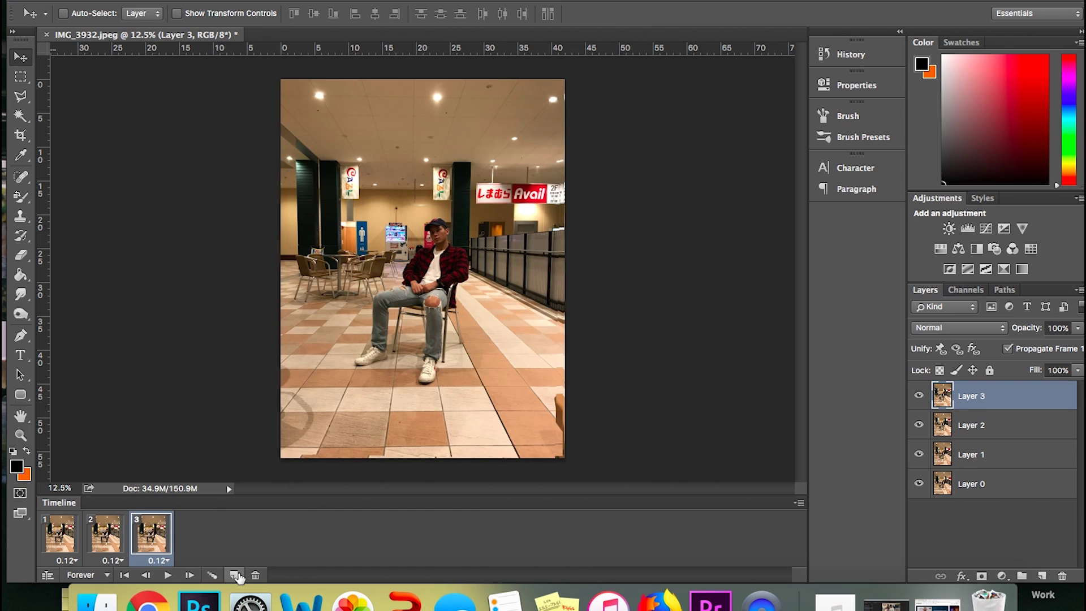
click(236, 575)
click(236, 576)
click(236, 575)
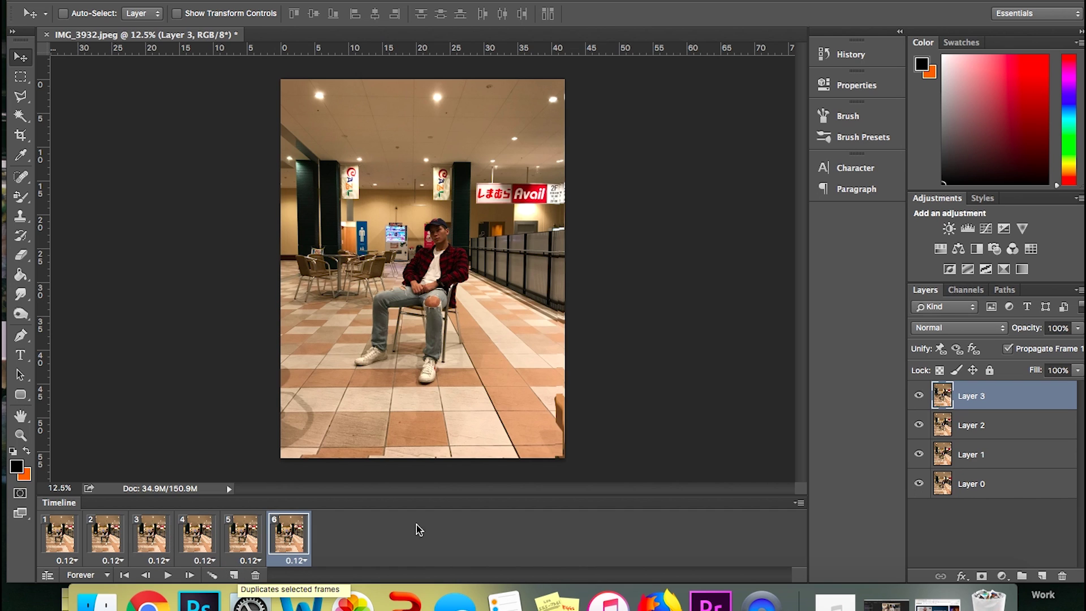
- Make only Layer 0 visible in frame 1 and only Layer 1 visible in frame 2
click(78, 534)
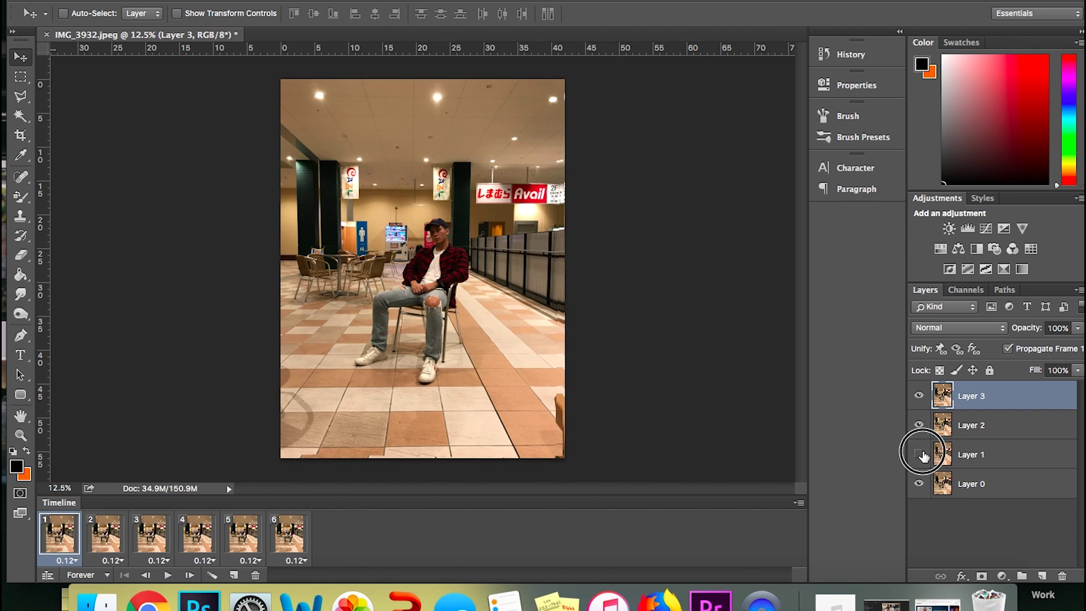
drag(919, 449, 918, 395)
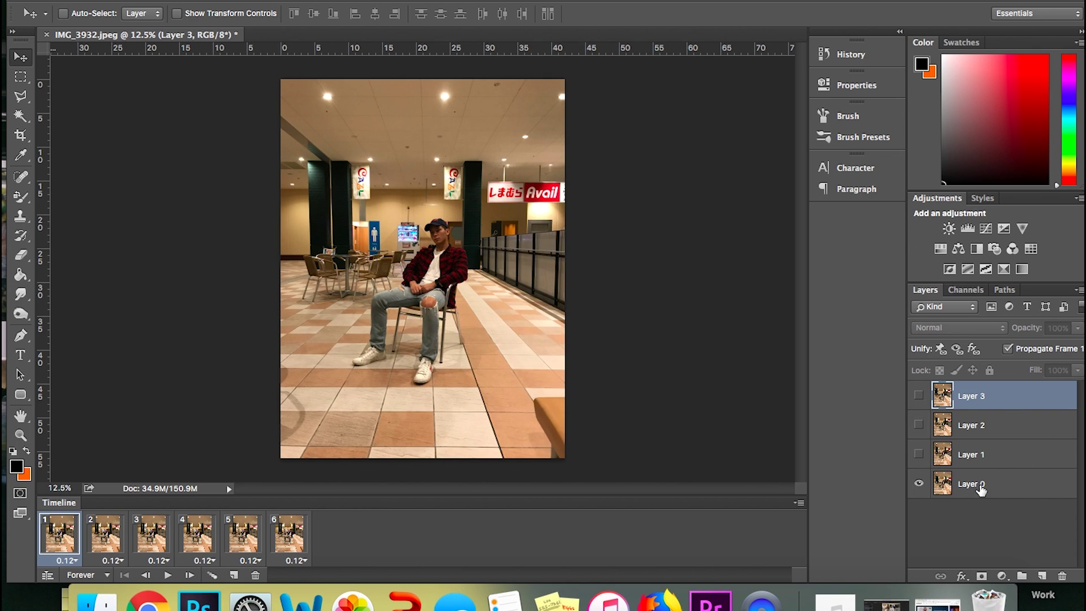
click(1022, 487)
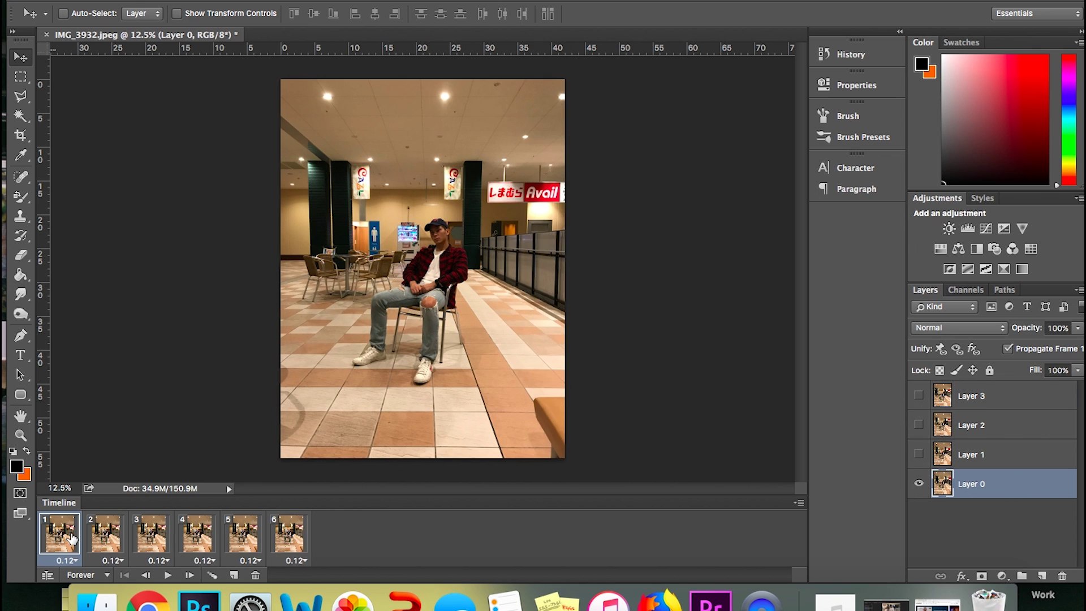
click(104, 543)
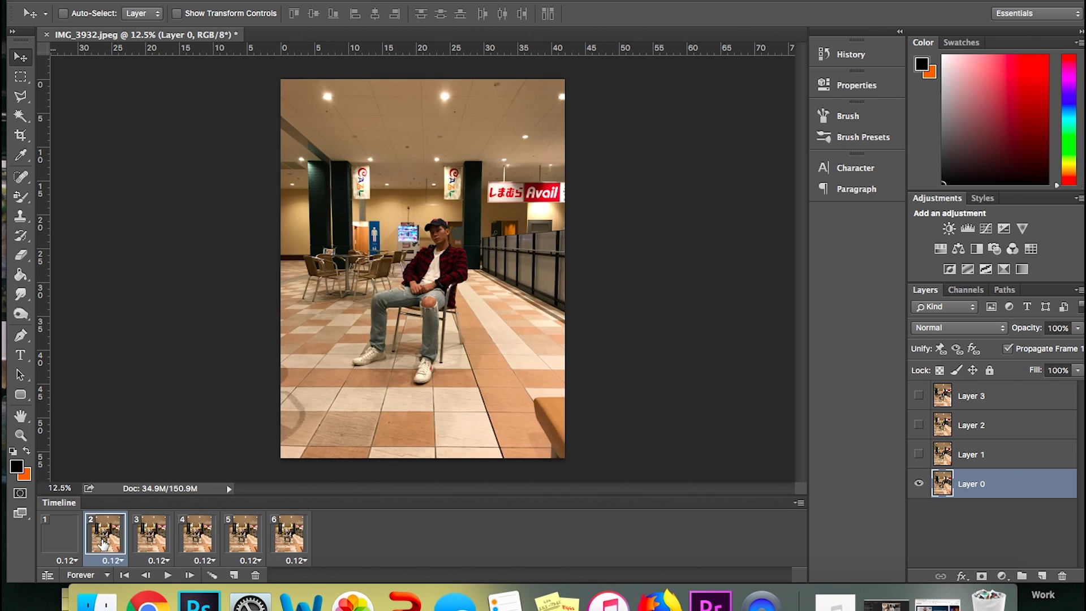
click(919, 455)
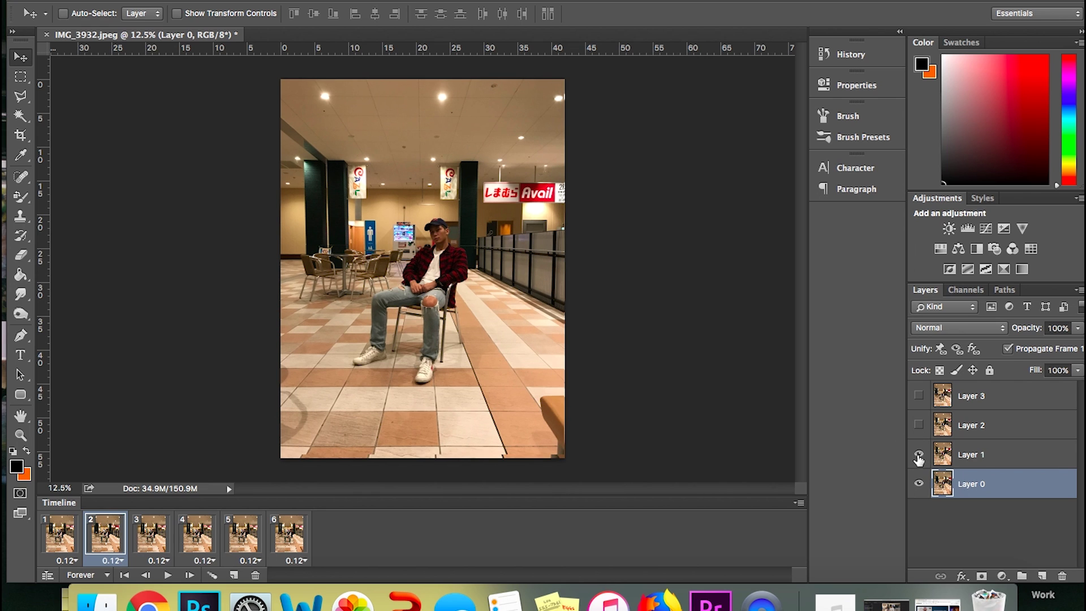
click(918, 484)
- Make only Layer 2 visible in frame 3 and only Layer 3 visible in frame 4
click(152, 537)
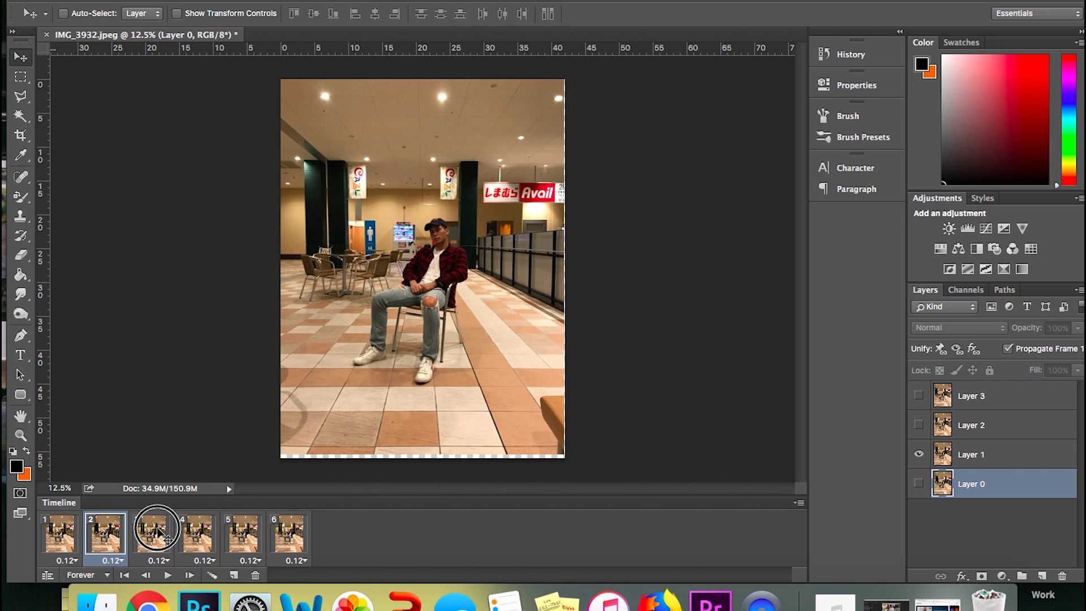
click(919, 454)
click(918, 424)
click(918, 484)
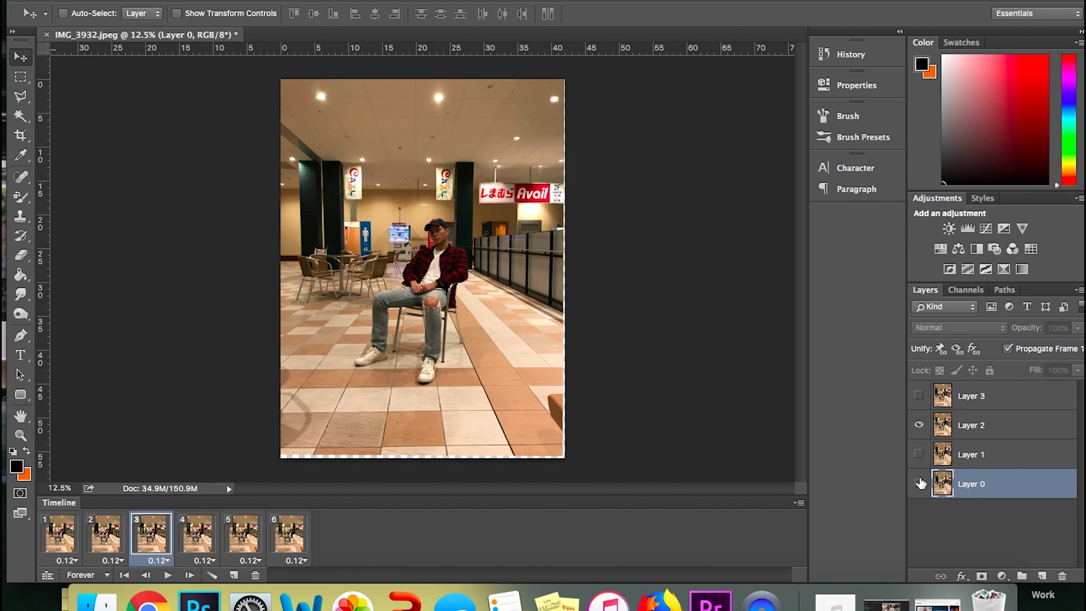
click(203, 533)
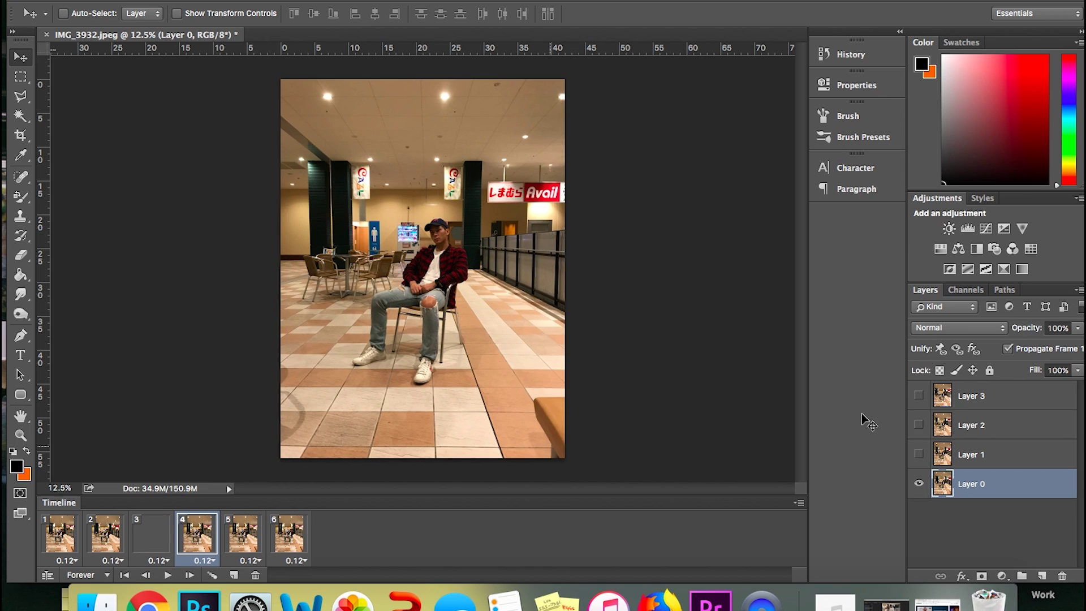
click(918, 395)
click(918, 484)
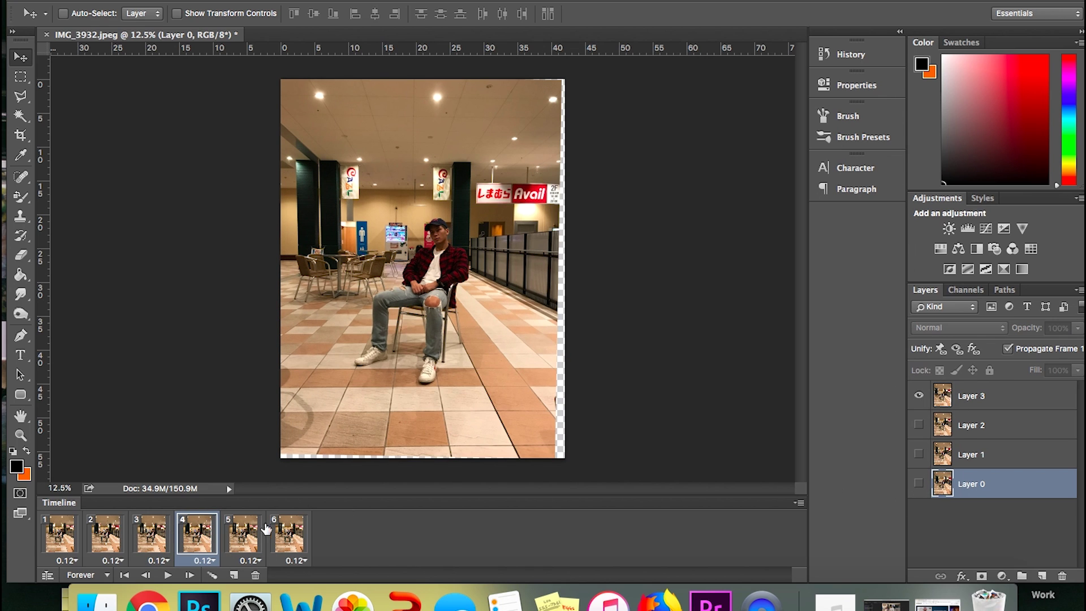
- Make only Layer 2 visible in frame 5 and only Layer 1 visible in frame 6
click(249, 535)
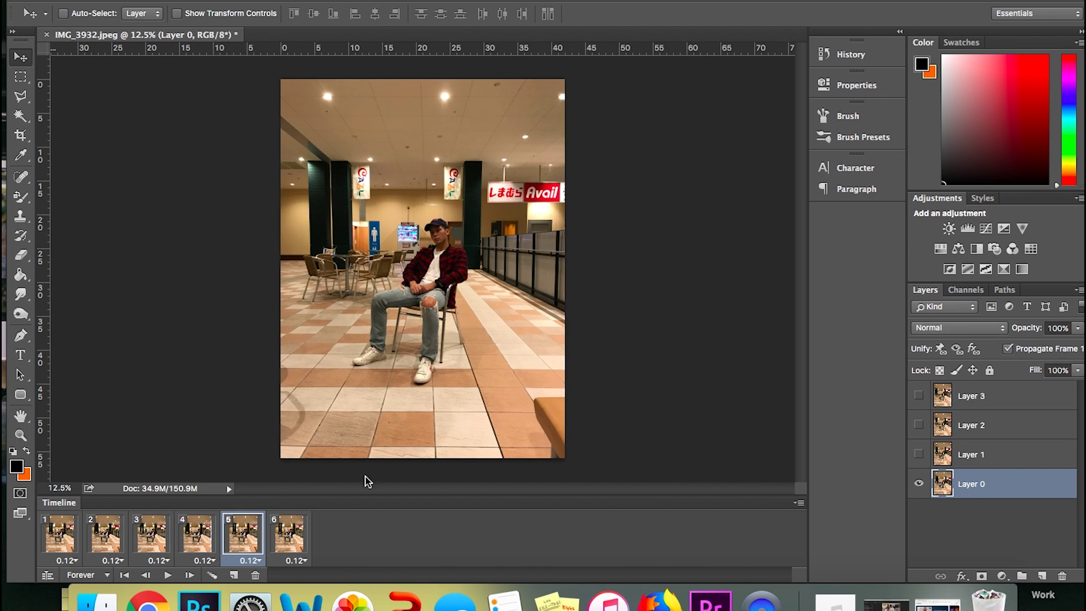
click(919, 426)
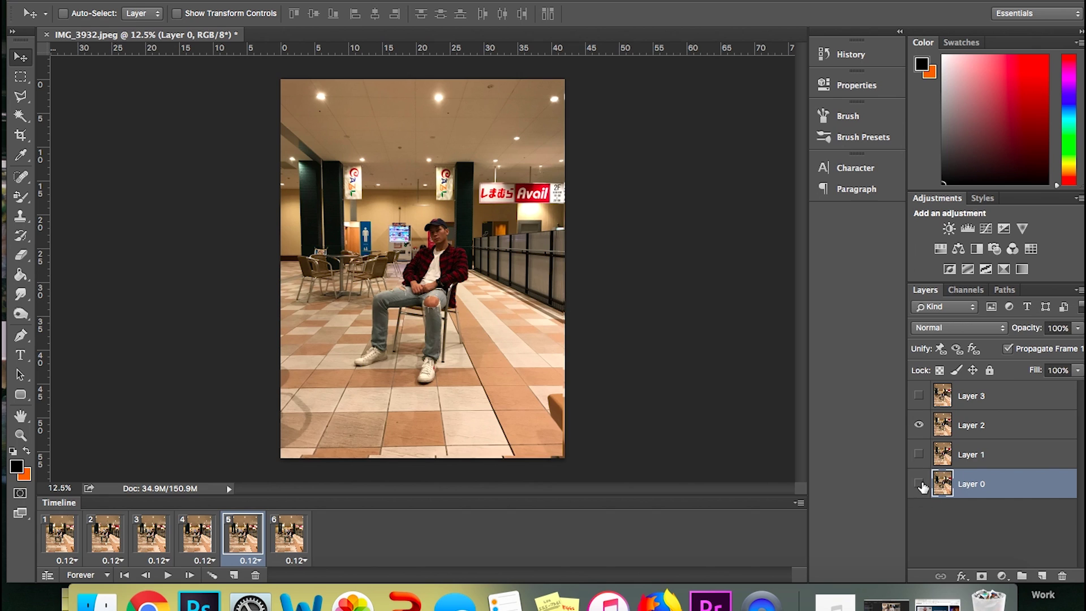
click(287, 533)
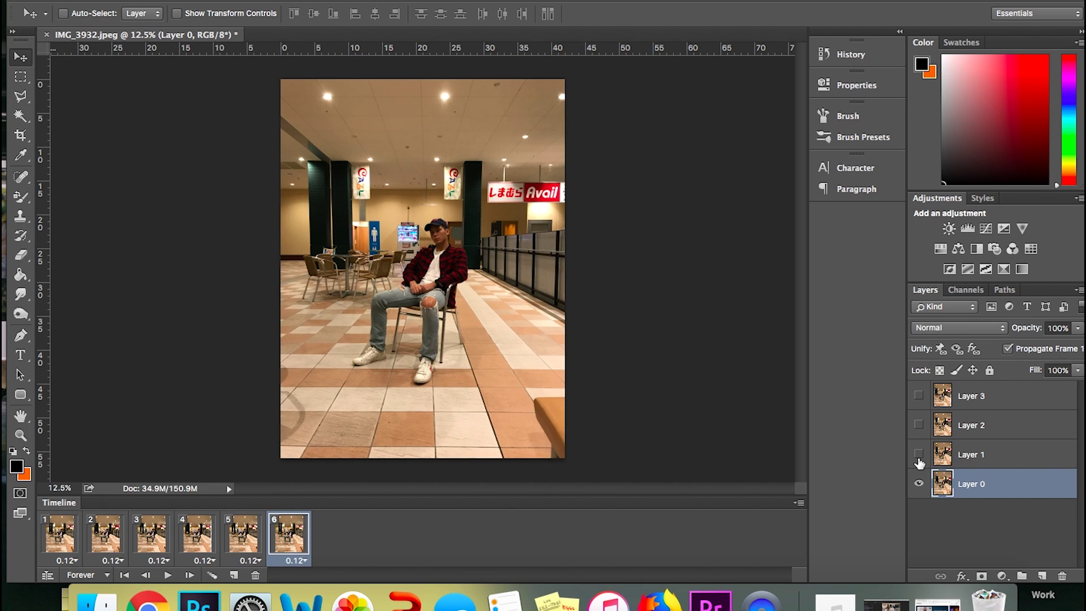
click(919, 456)
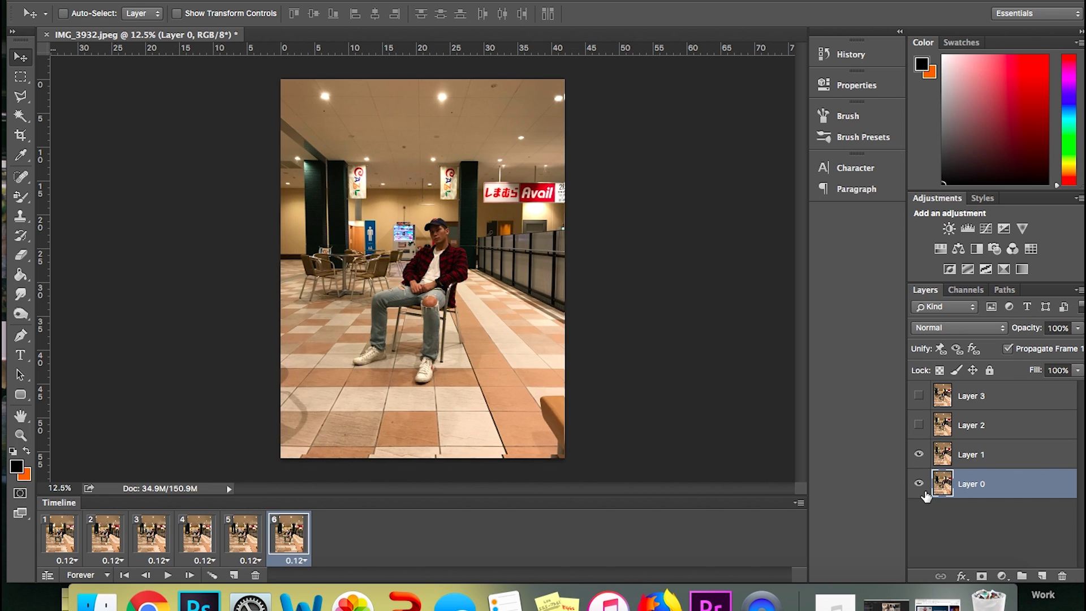
click(919, 483)
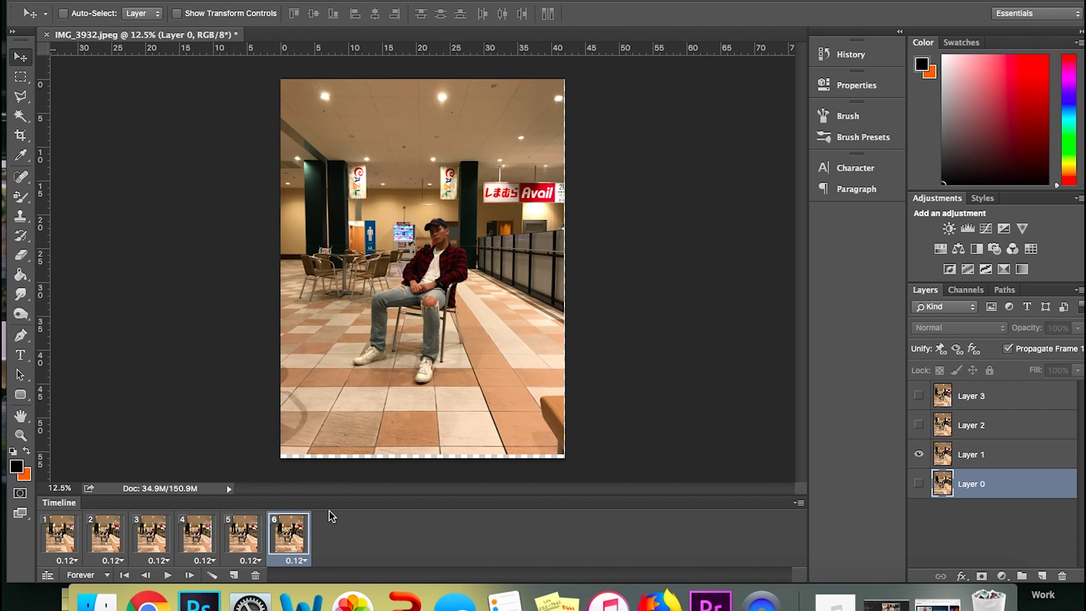
- Play the animation from frame 1, then examine the image edges in the first three frames
click(72, 548)
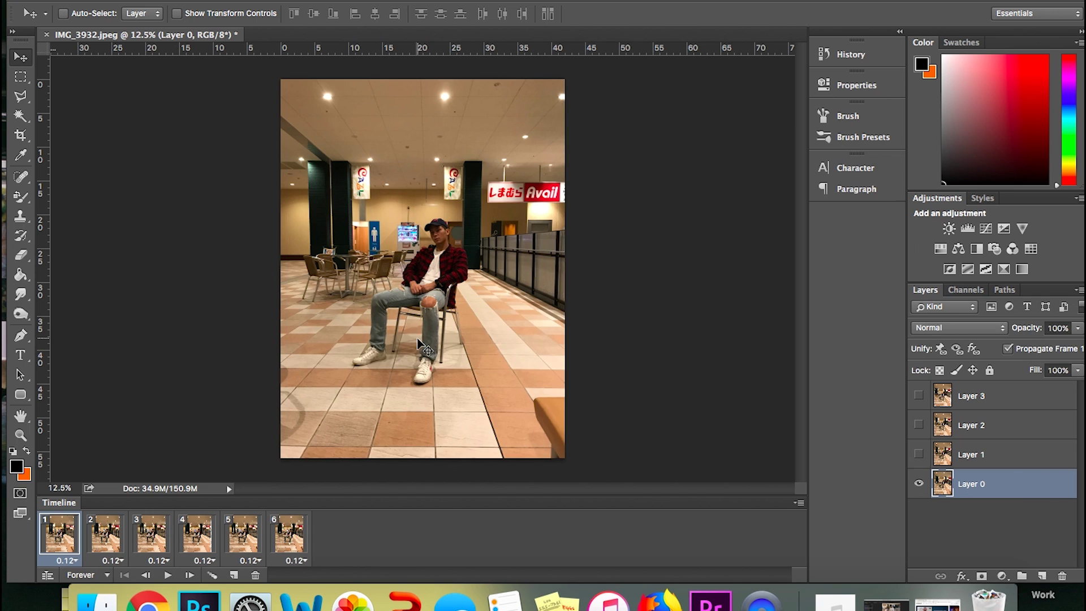
key(space)
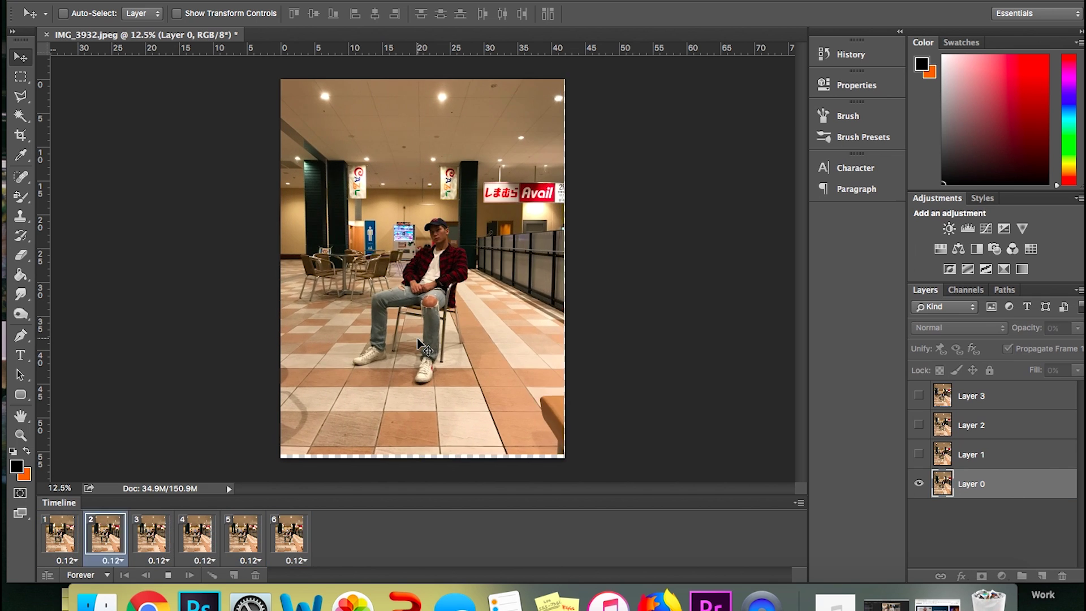
key(space)
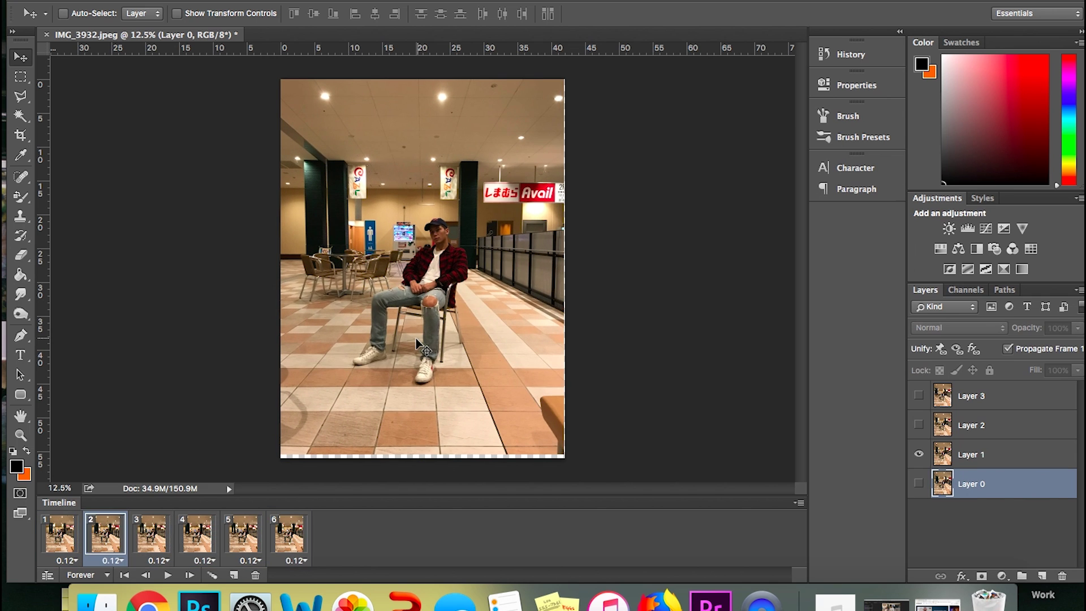
click(62, 534)
click(151, 526)
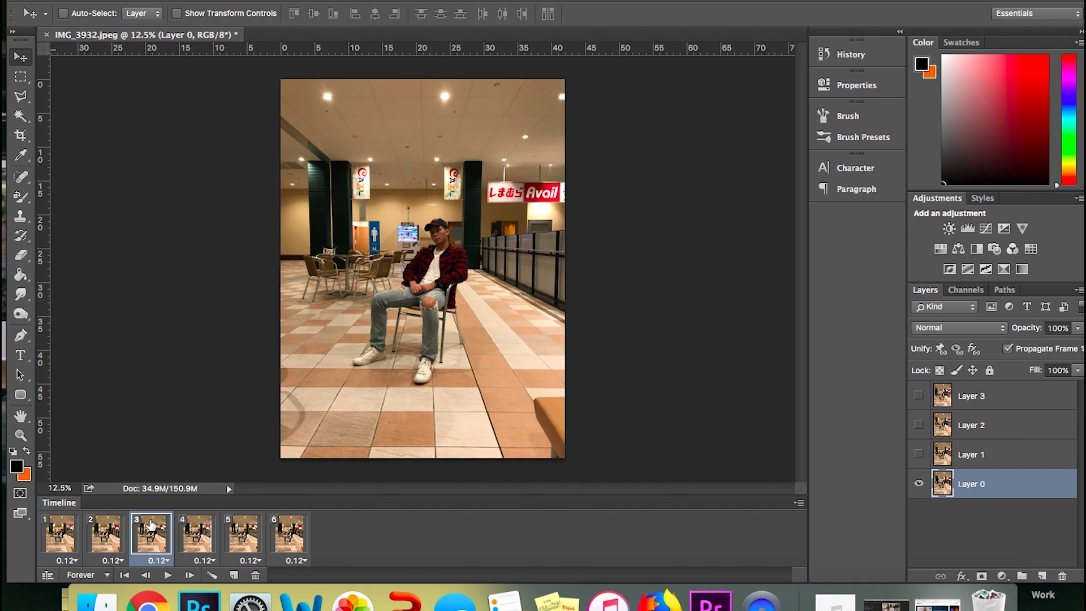
click(103, 543)
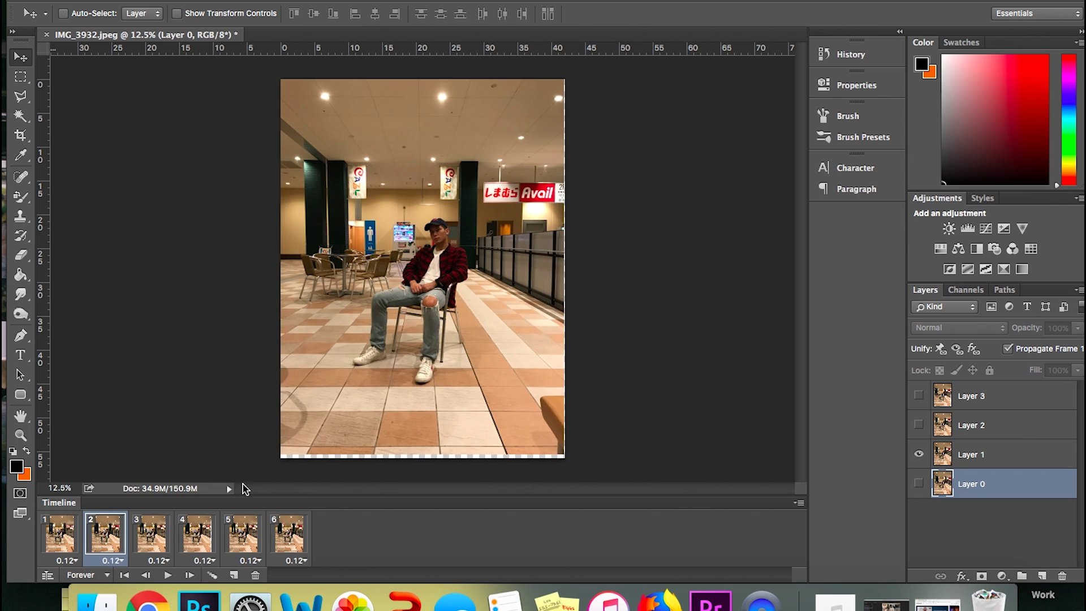
- Crop the canvas in frame 4 inward on all sides to cut off the transparent edges
click(194, 535)
click(20, 142)
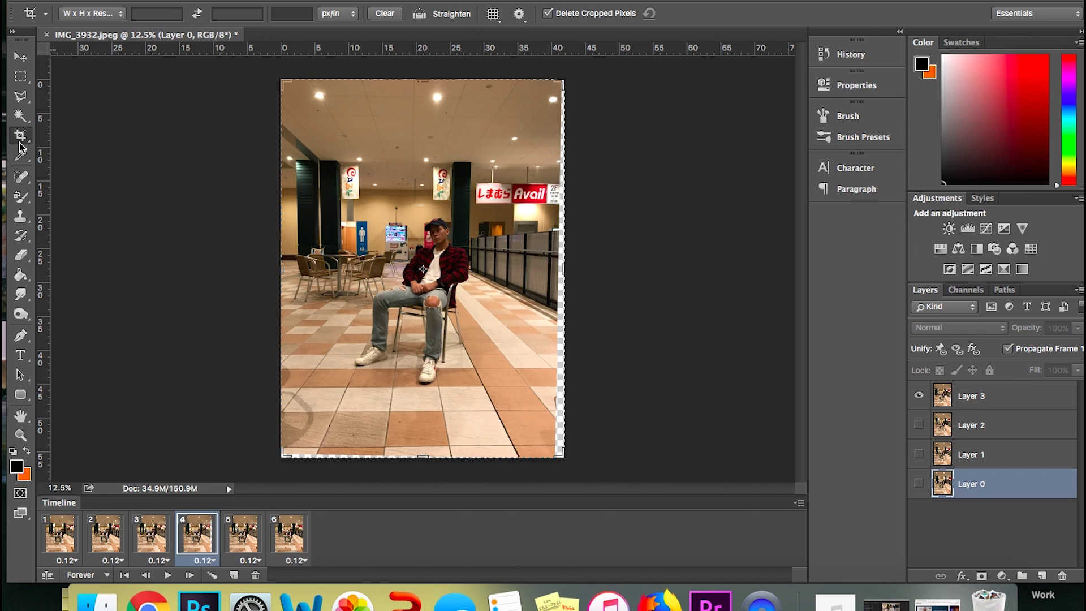
drag(567, 85, 554, 95)
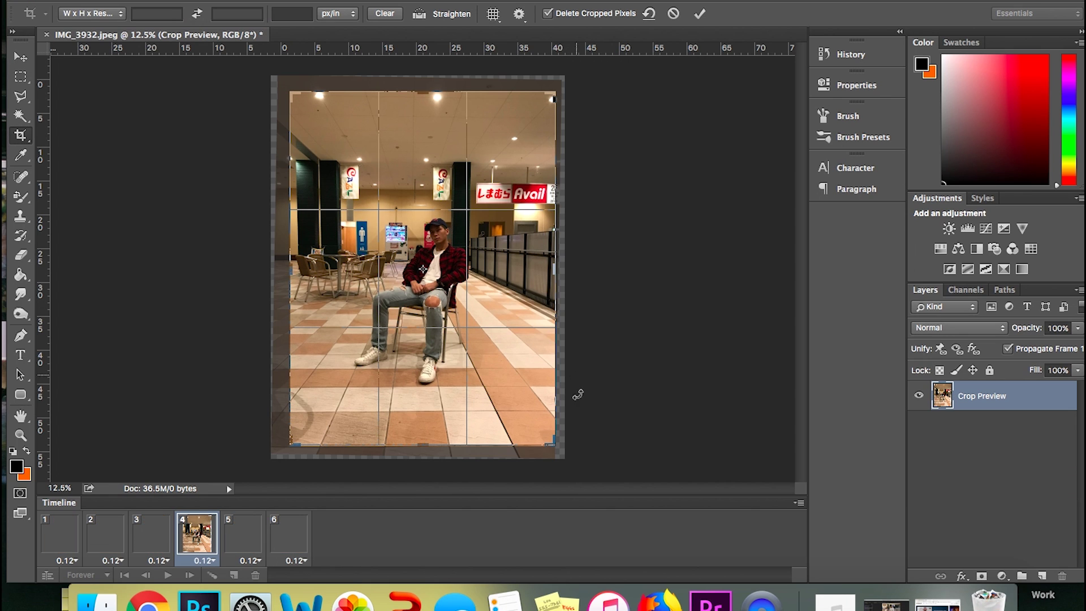
drag(561, 329, 563, 329)
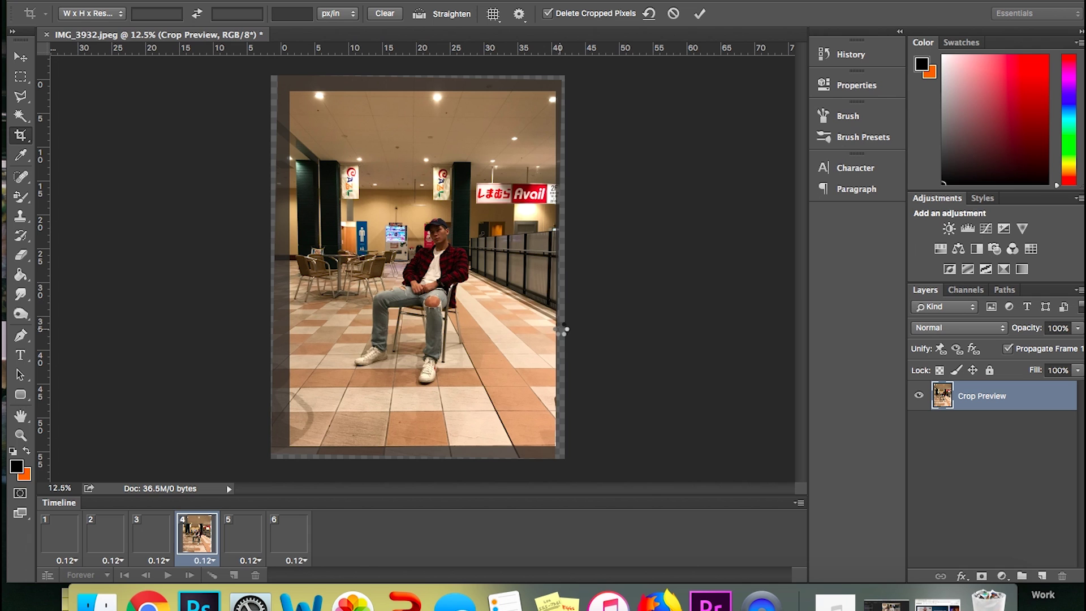
key(Return)
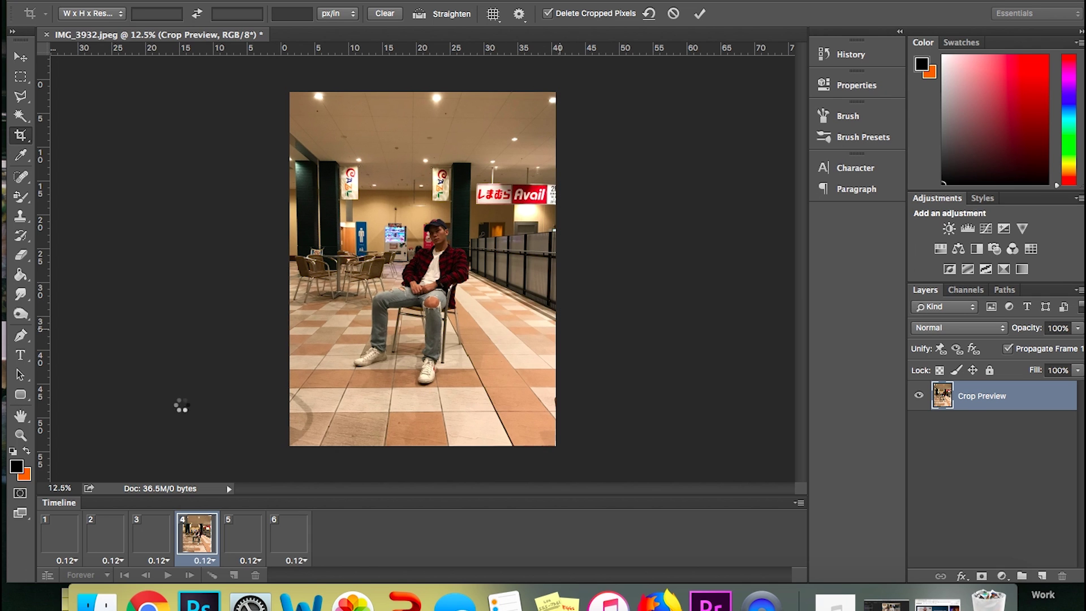
- Play the cropped animation from frame 1 to check its edges, and stop it
click(60, 535)
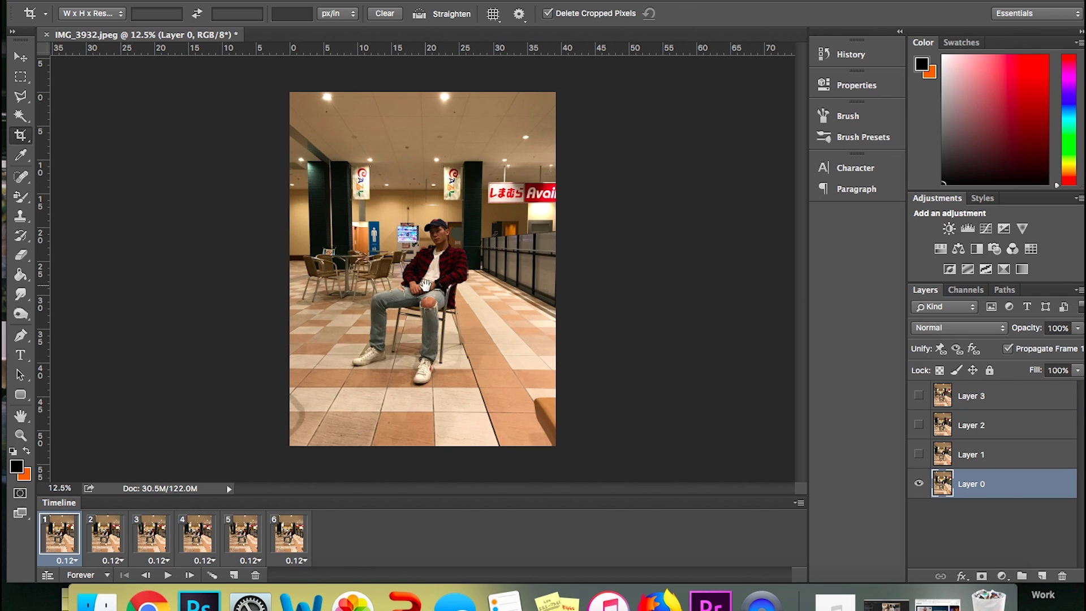
key(space)
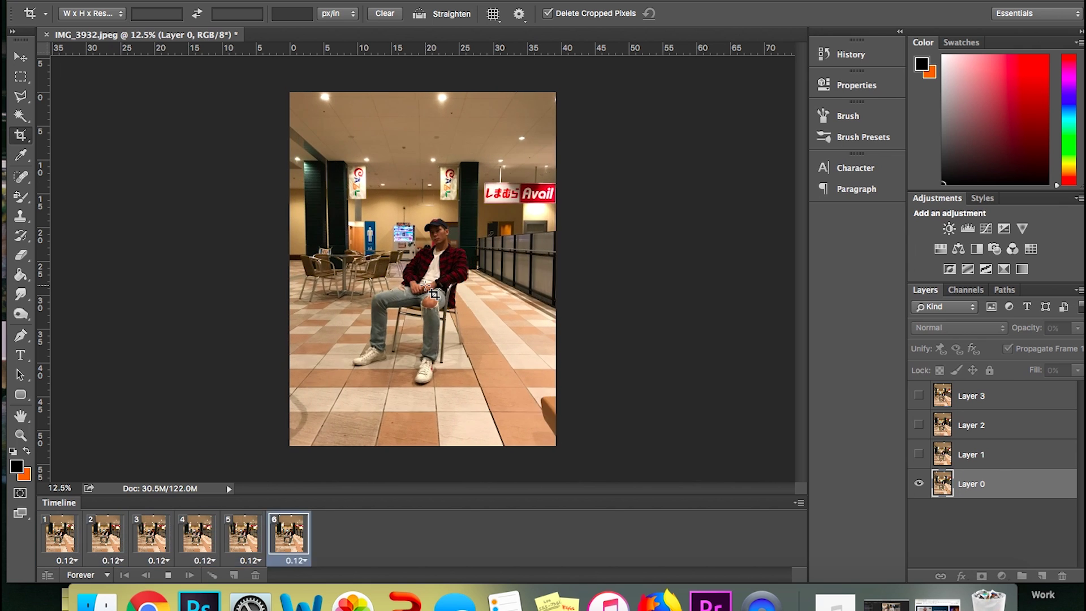
key(space)
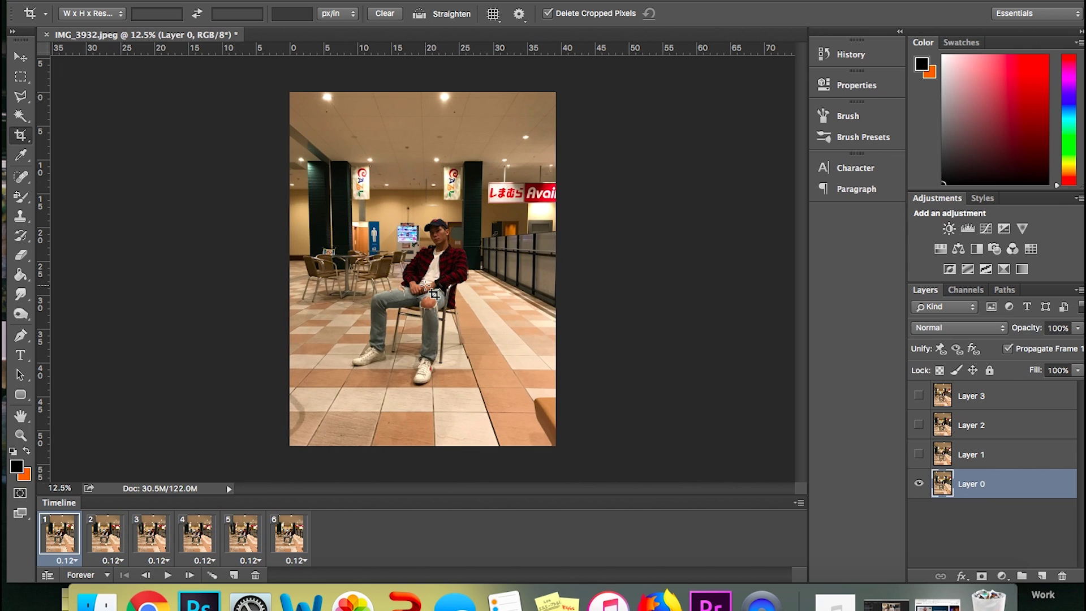
- Set up a Save for Web export in GIF format with the image size reduced to 900 × 1200 px
click(119, 0)
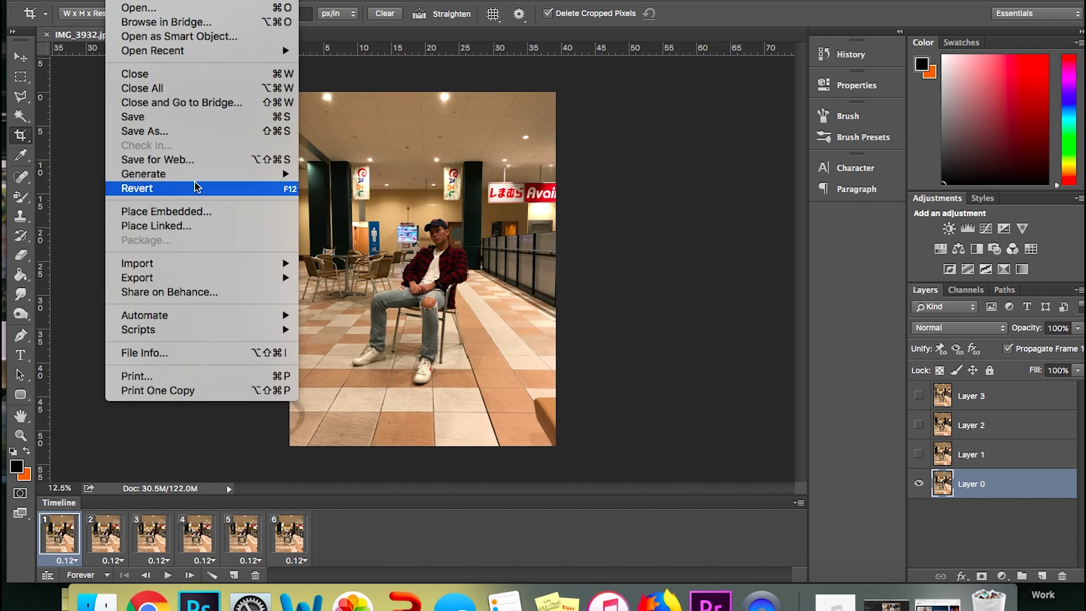
click(194, 159)
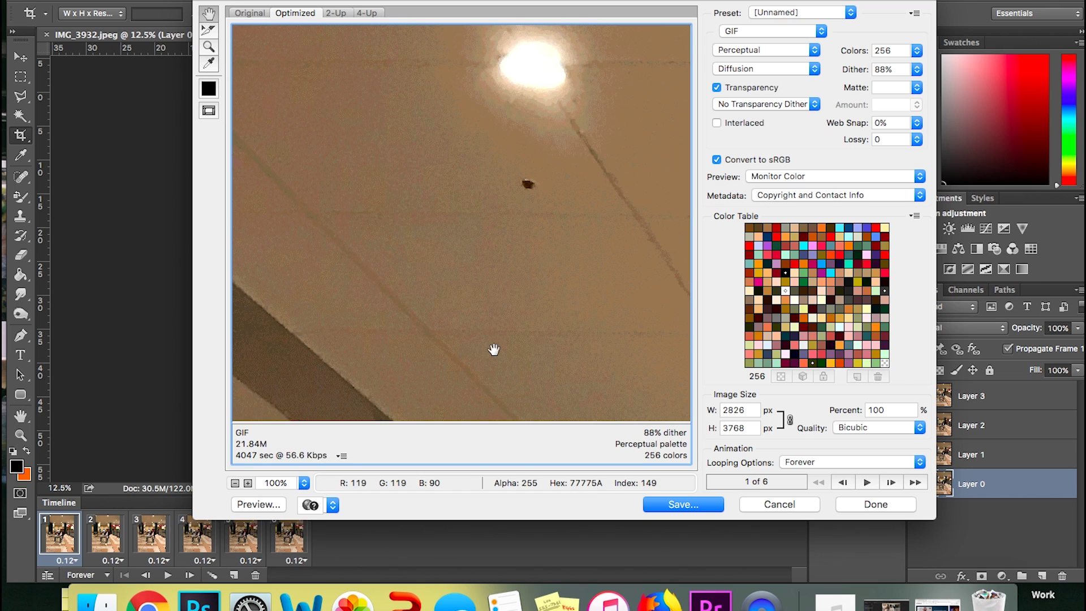
double_click(748, 427)
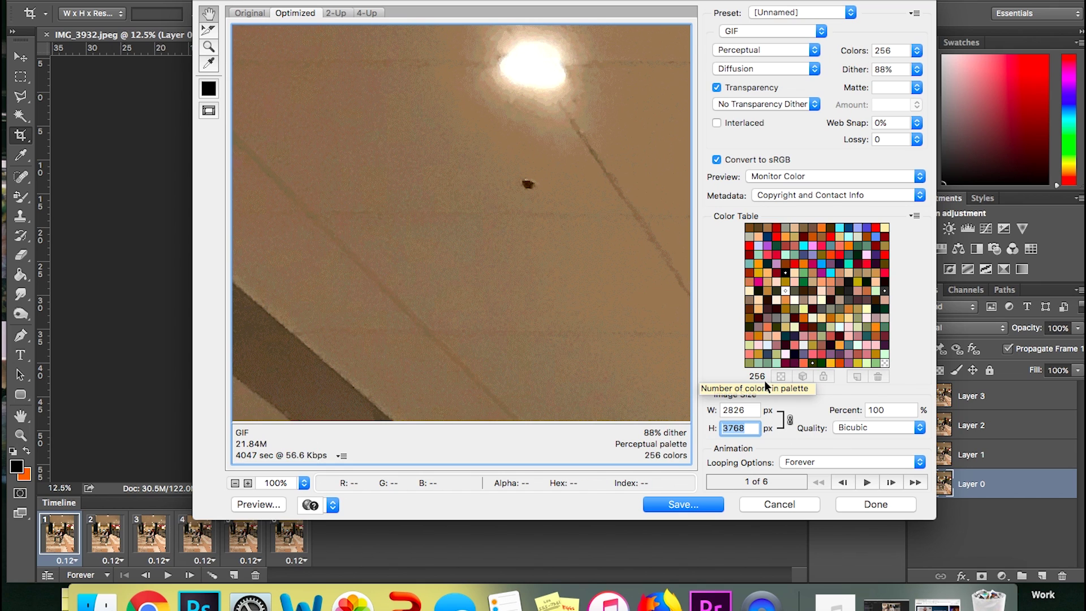
text(1200)
click(747, 410)
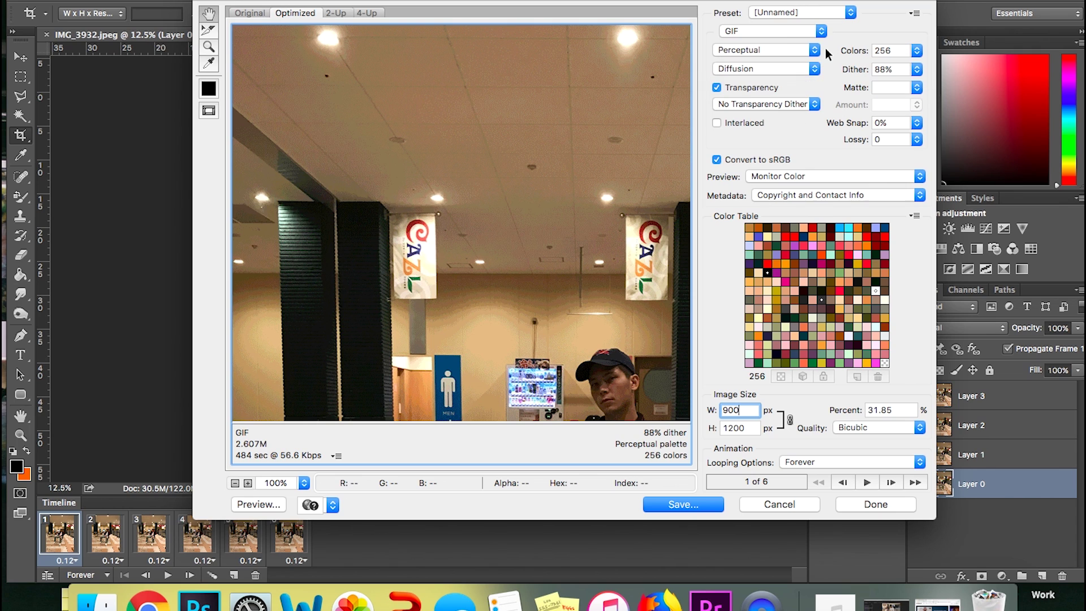
click(812, 33)
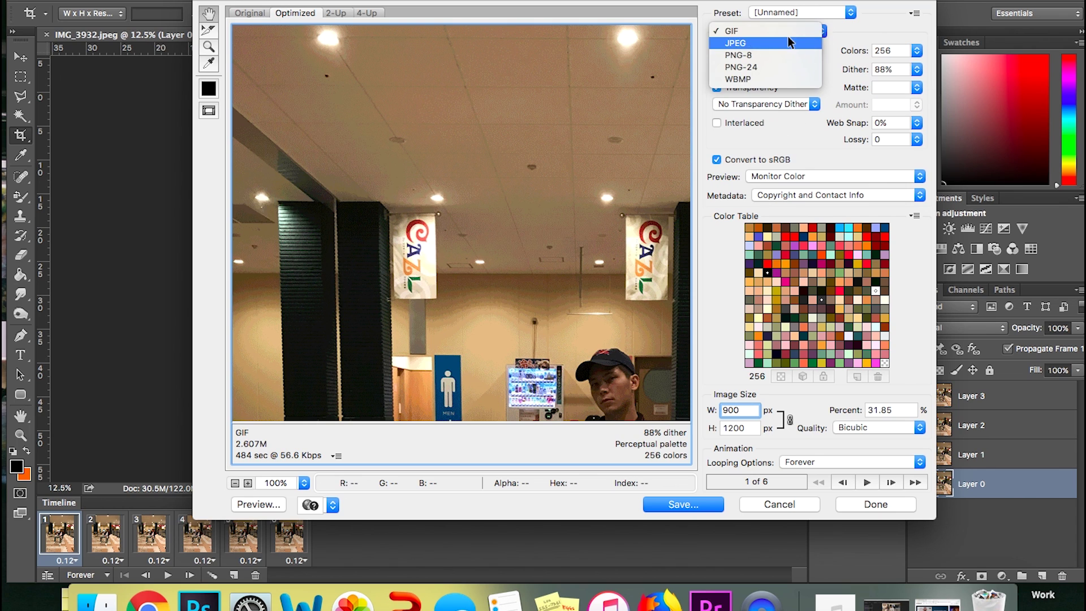
click(811, 30)
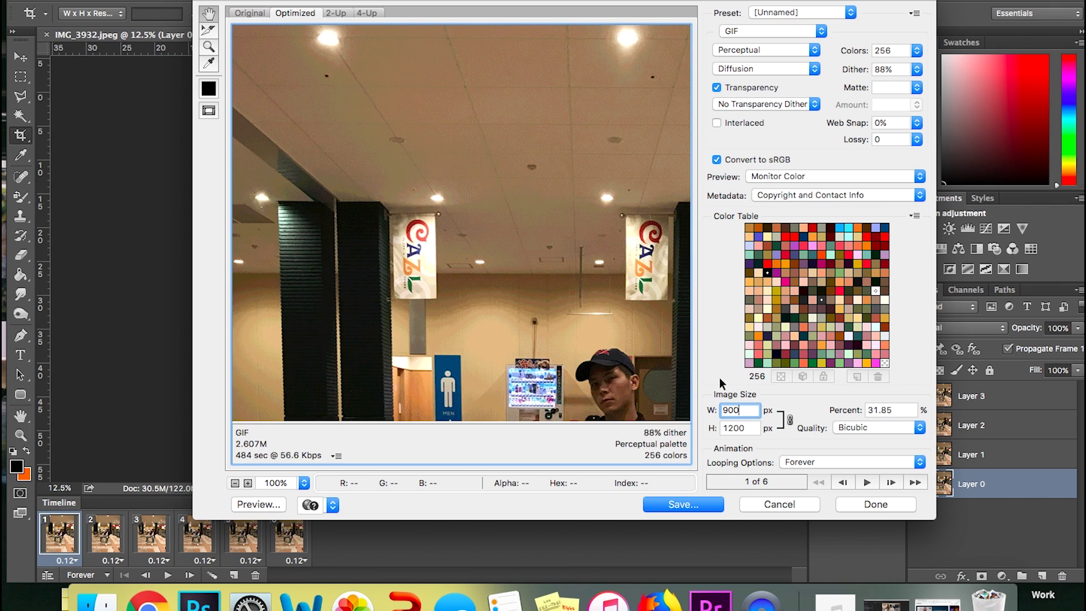
- Save the exported animation to the Desktop as testing.gif
click(693, 500)
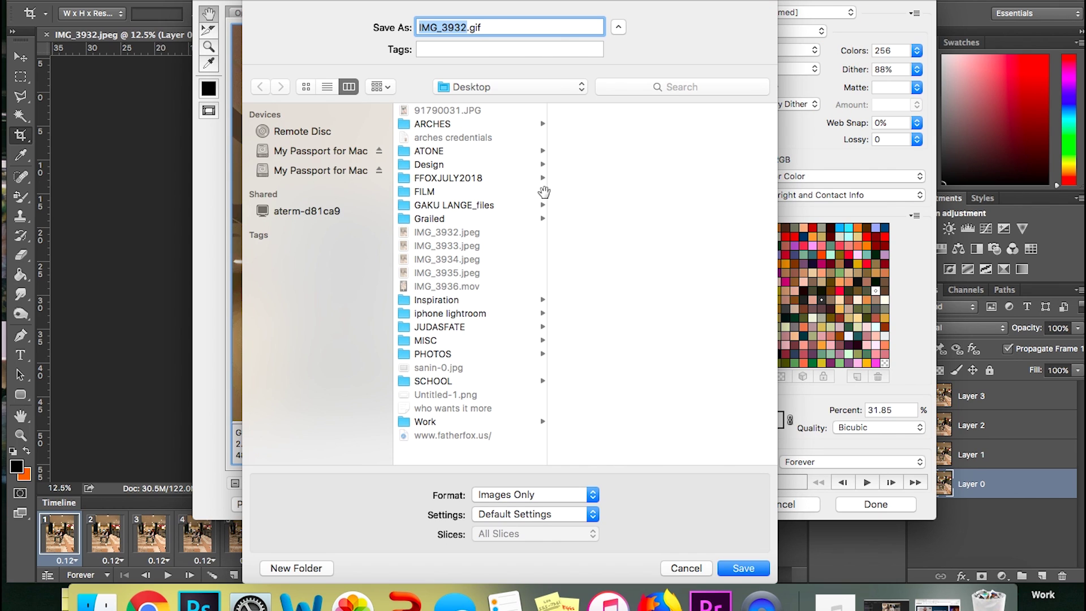
text(testing)
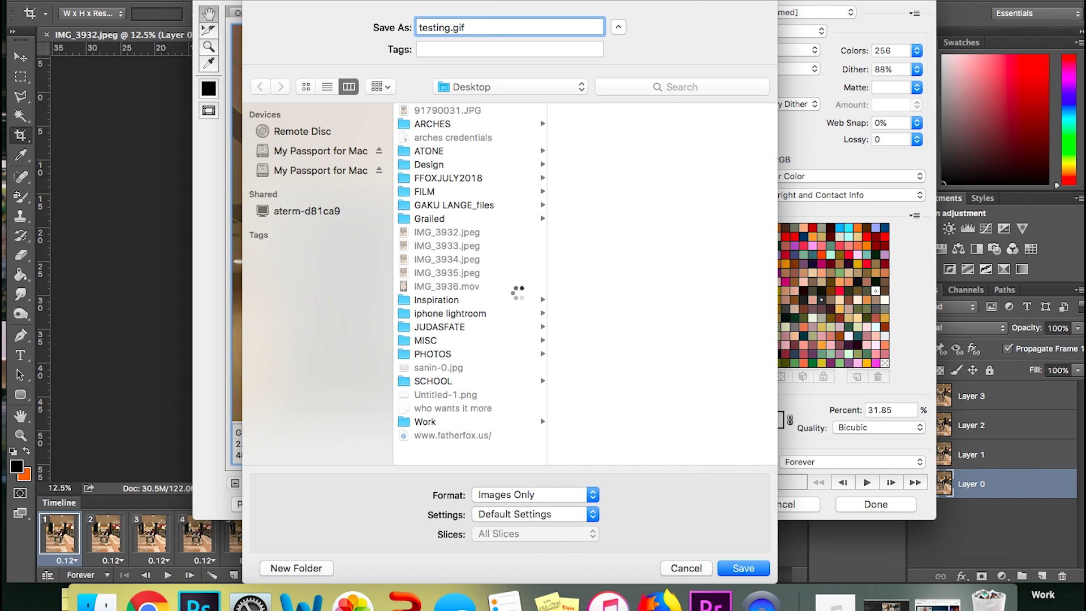
key(Return)
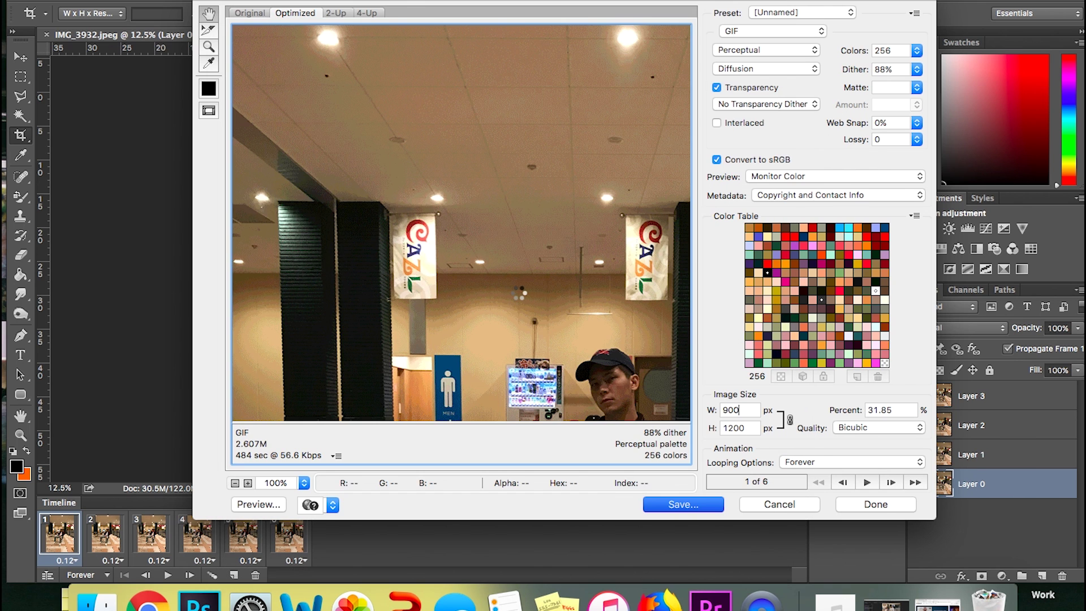
- Switch to Chrome, look up "online video converter to mp4" and open the video.online-convert.com/convert-to-mp4 page
key(super+m)
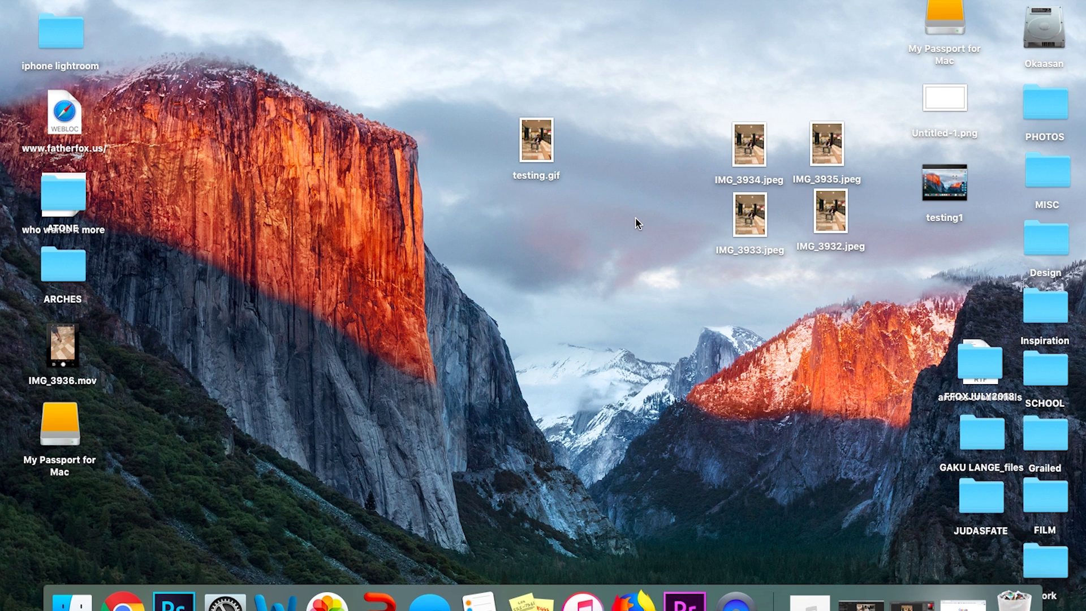
click(962, 601)
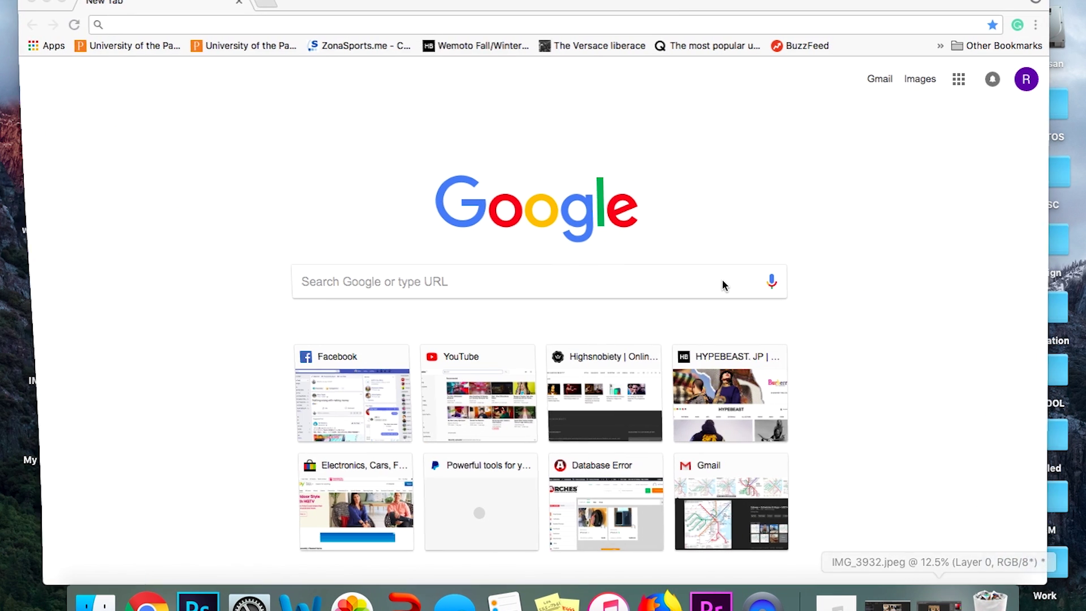
text(online video converter to mp4)
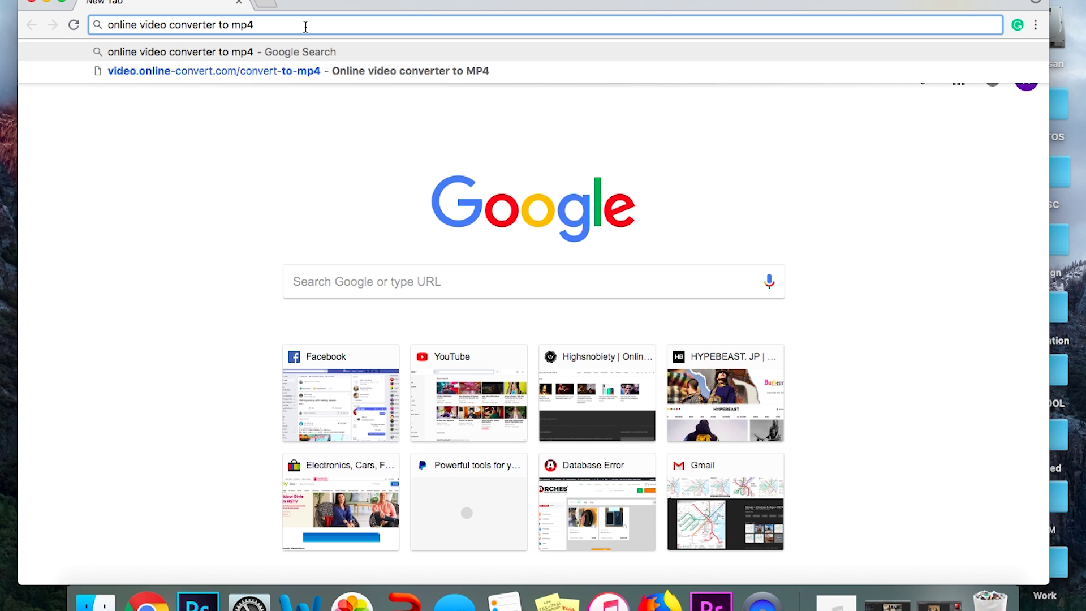
click(375, 69)
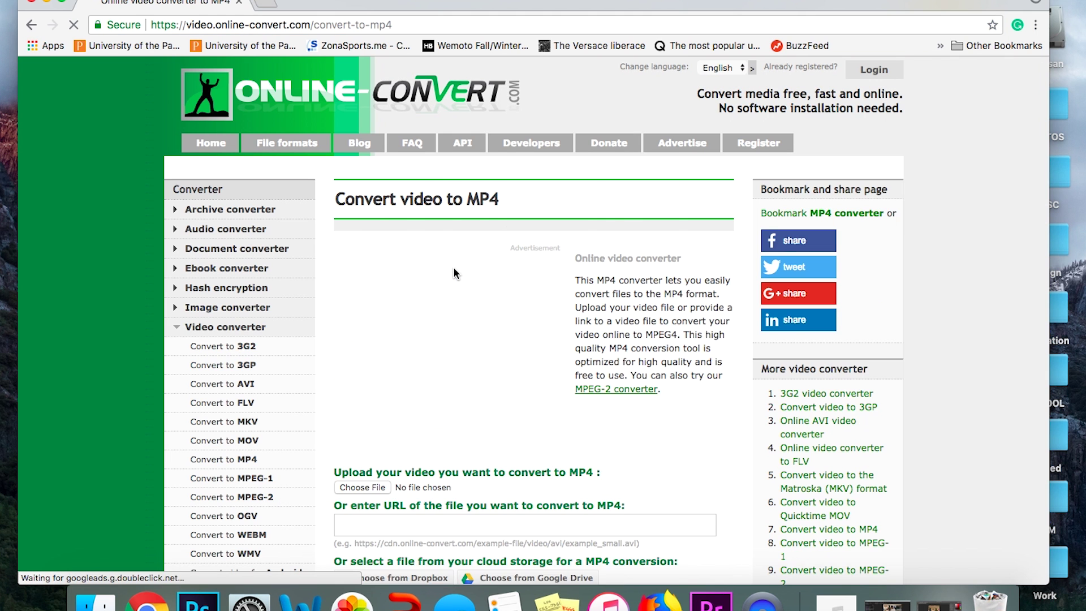
- Choose testing.gif from the Desktop as the upload and convert it to MP4 with the default settings
scroll(454, 273, down, 2)
click(382, 415)
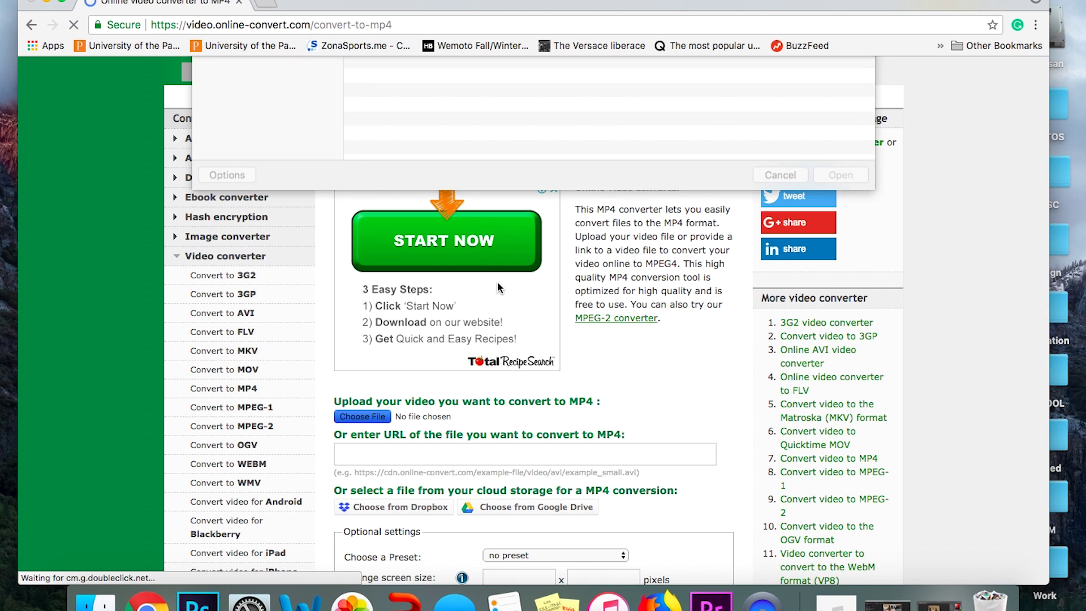
click(433, 126)
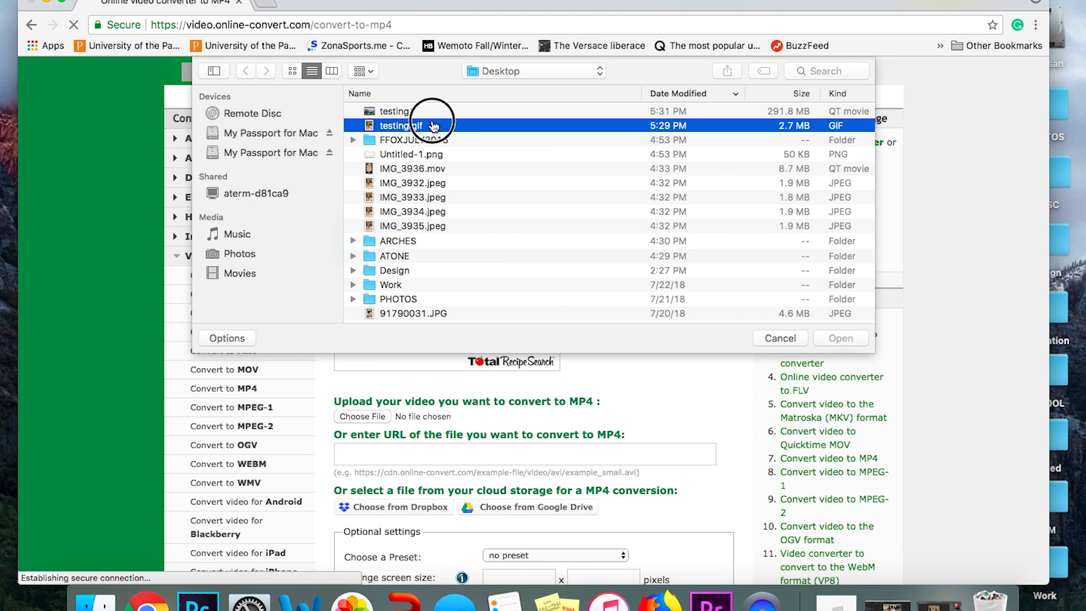
double_click(433, 126)
scroll(485, 339, down, 10)
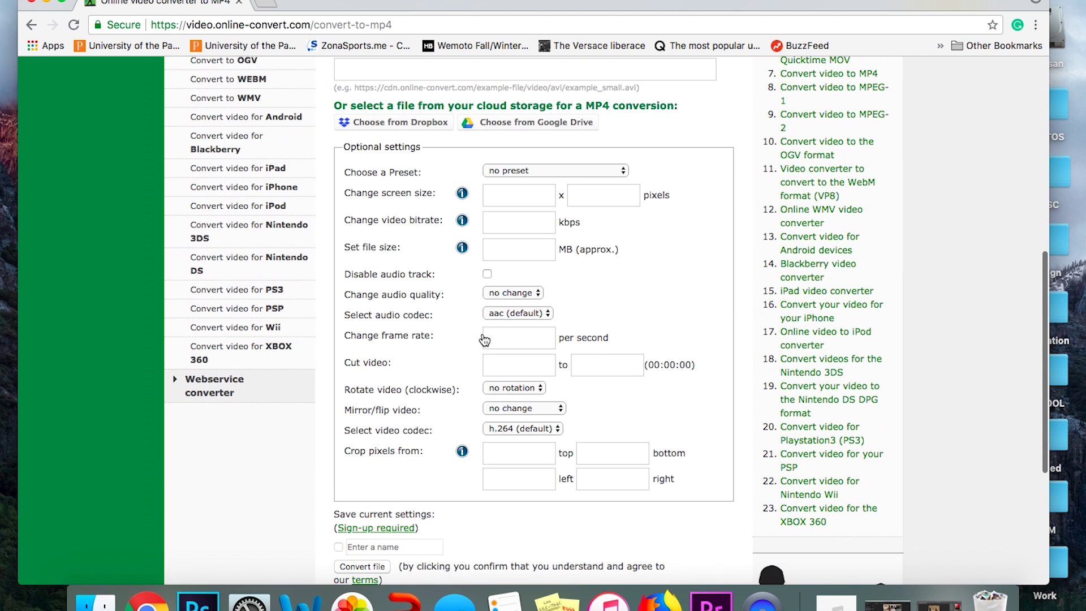
scroll(485, 339, down, 5)
click(364, 310)
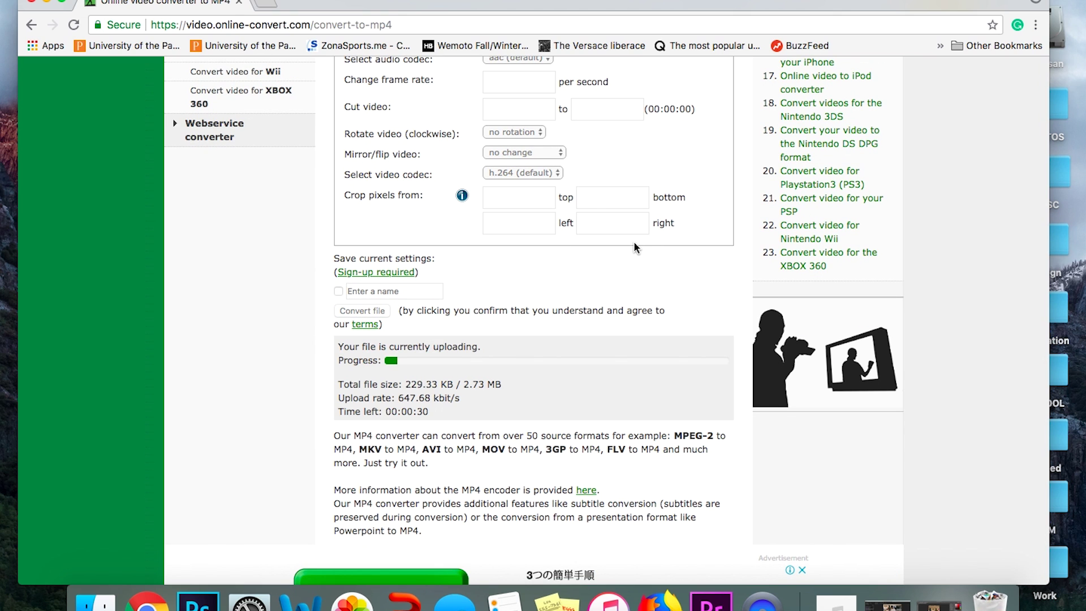
- Open the downloaded testing.mp4 from the desktop's download stack, play it, and close the player
key(super+m)
drag(810, 602, 807, 549)
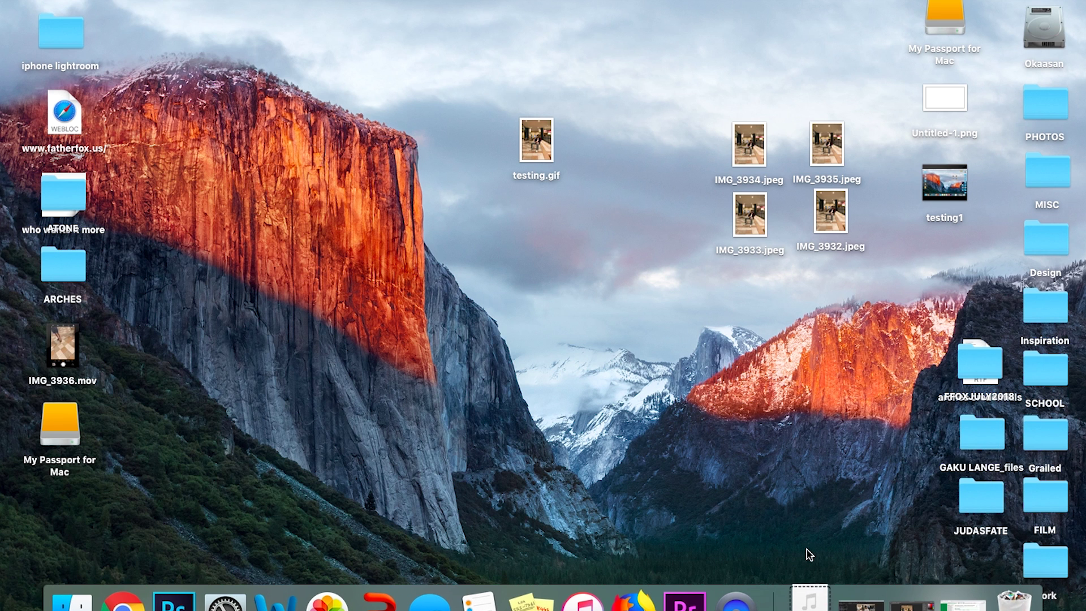
click(810, 600)
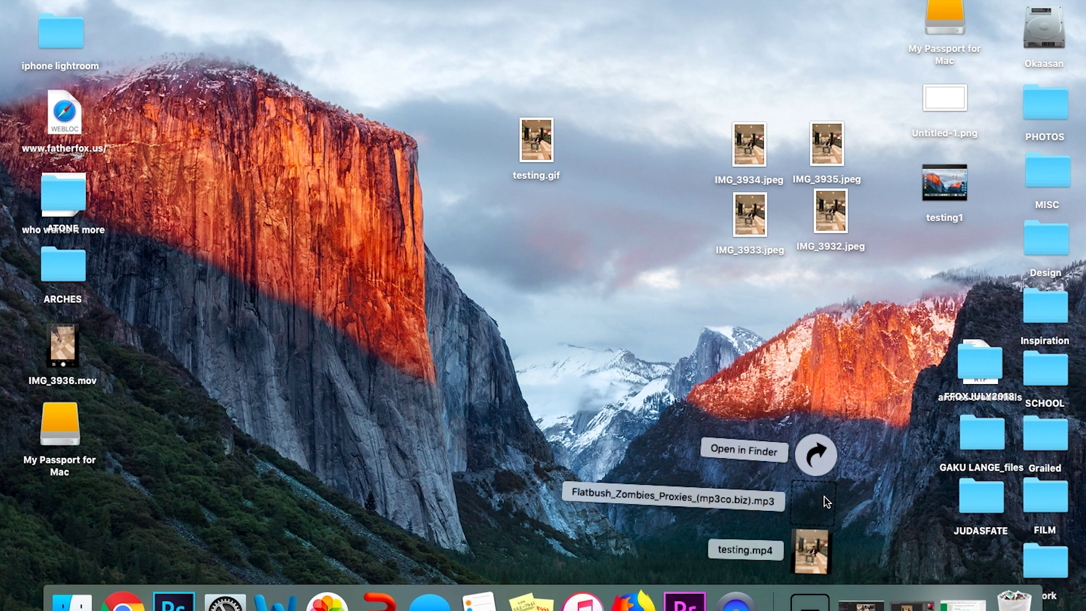
click(812, 550)
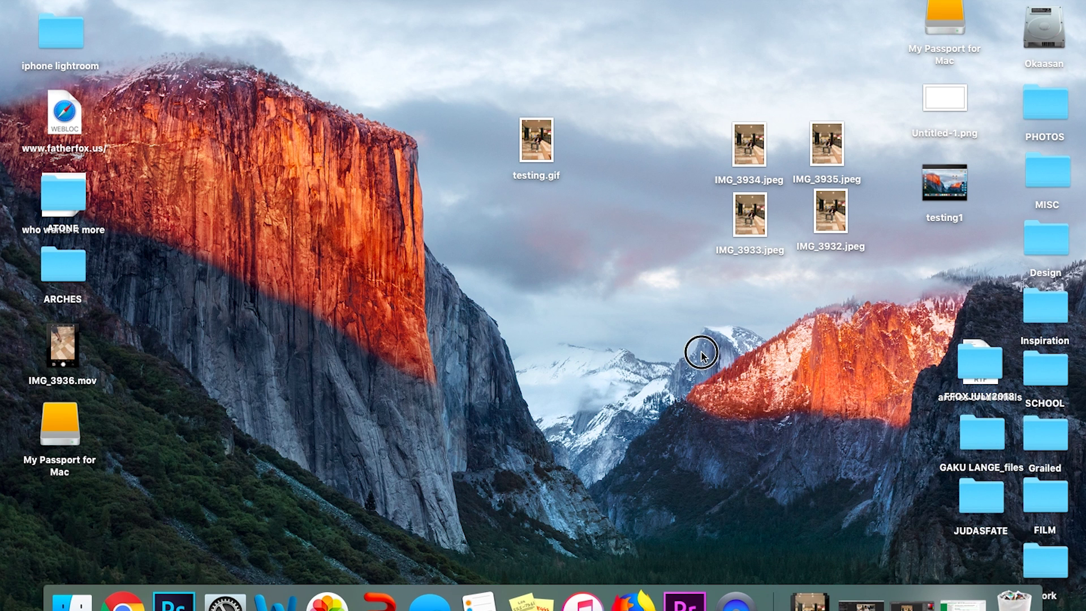
click(278, 464)
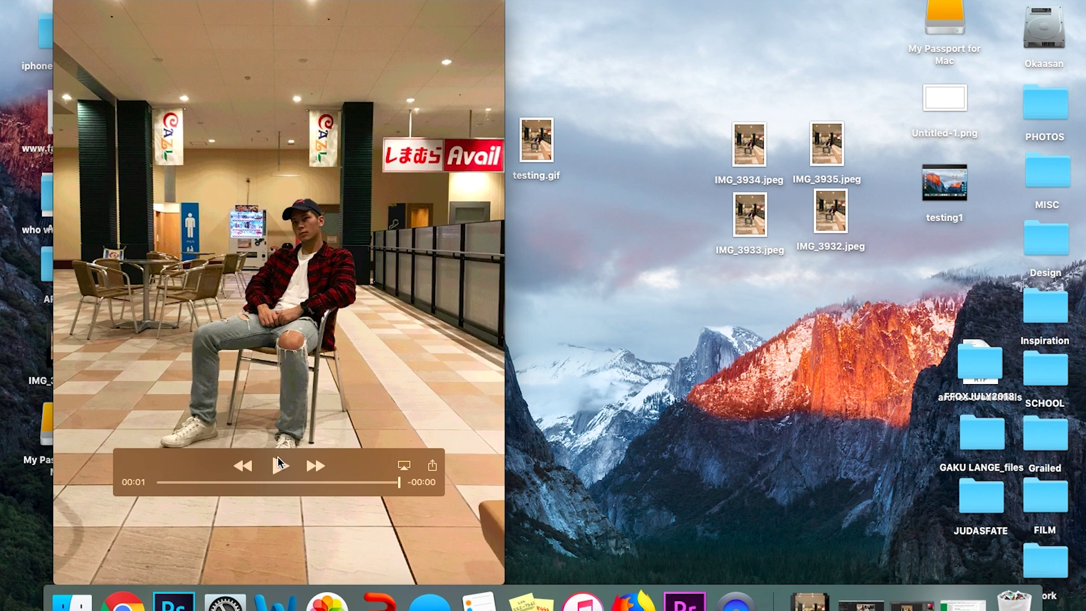
click(64, 7)
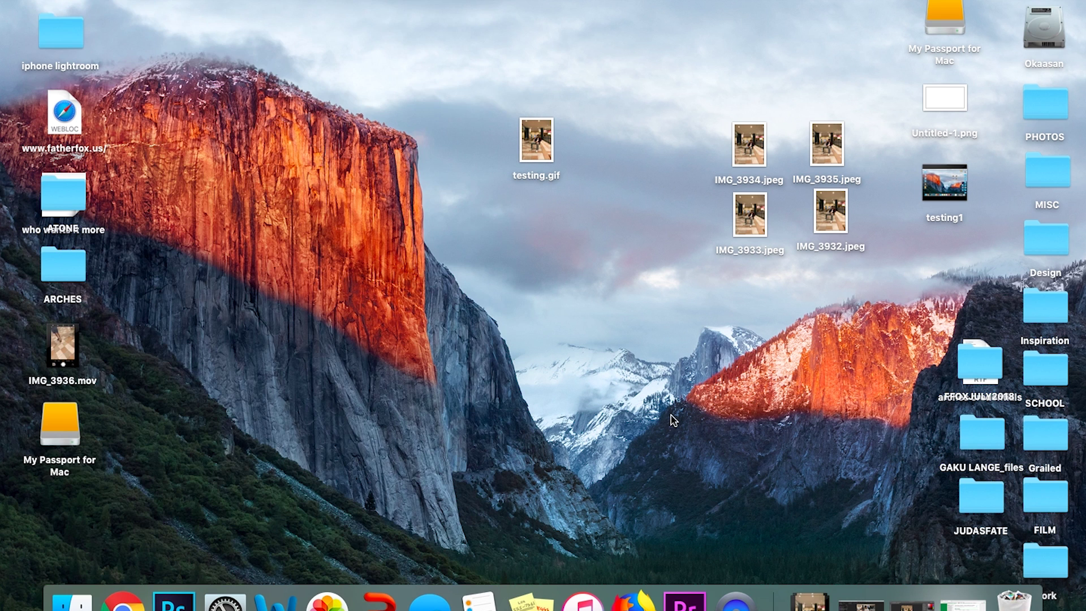
- Move testing.mp4 out of the download stack onto the desktop beside testing.gif
click(810, 601)
drag(816, 563, 616, 137)
click(595, 237)
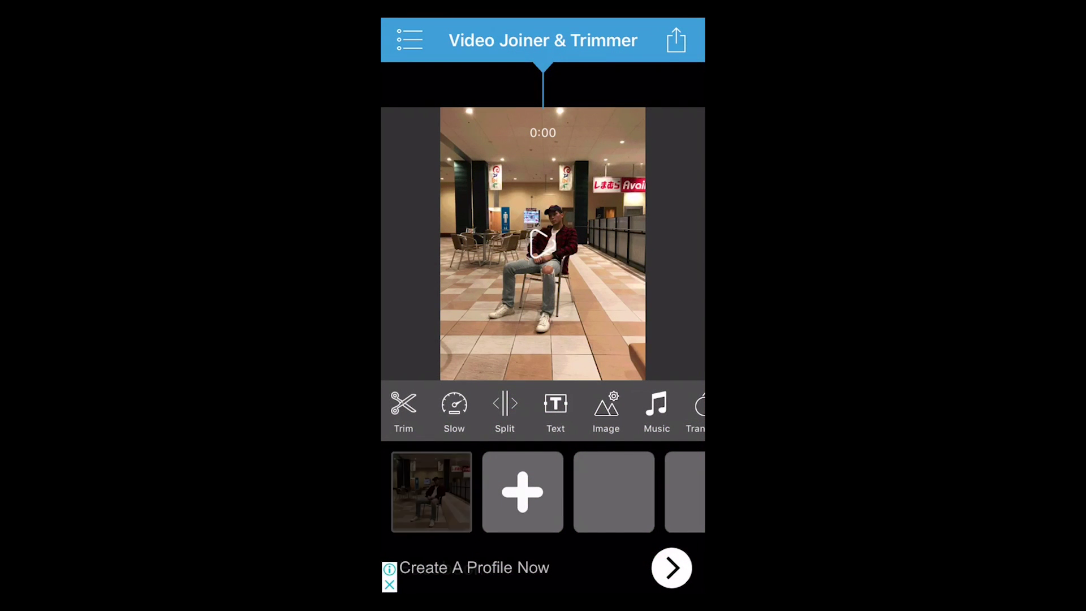
- In Video Joiner & Trimmer, import the seated-man video from the photo library as a second clip
click(522, 492)
click(540, 521)
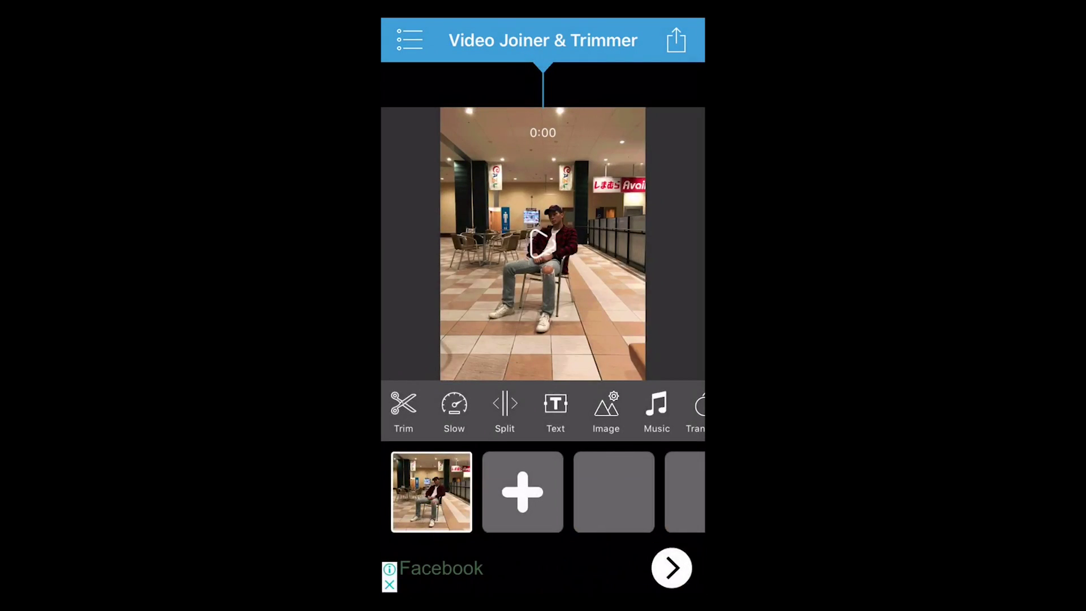
click(503, 141)
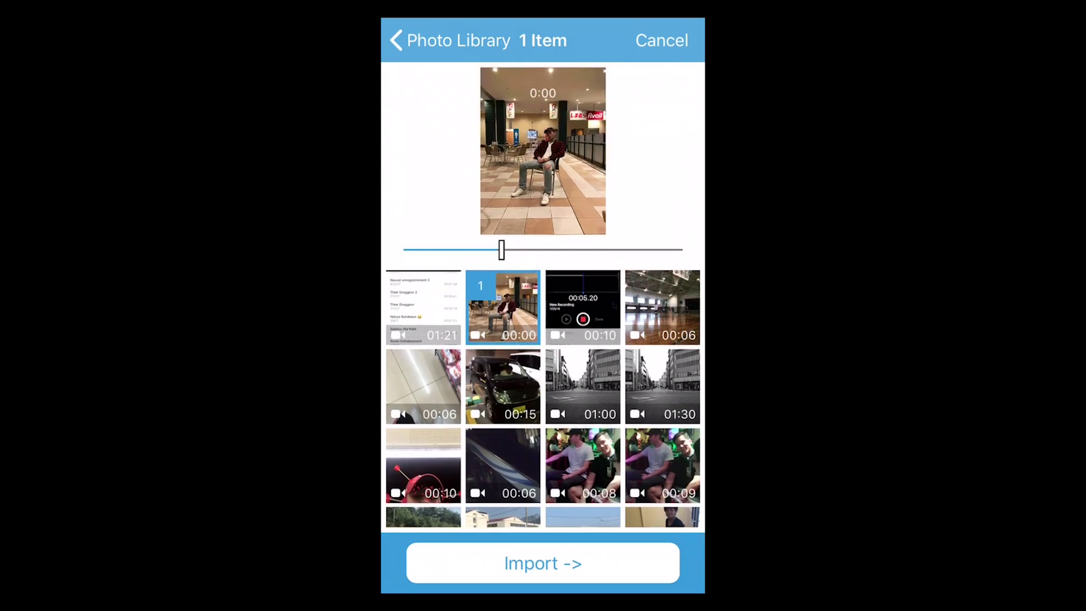
click(543, 563)
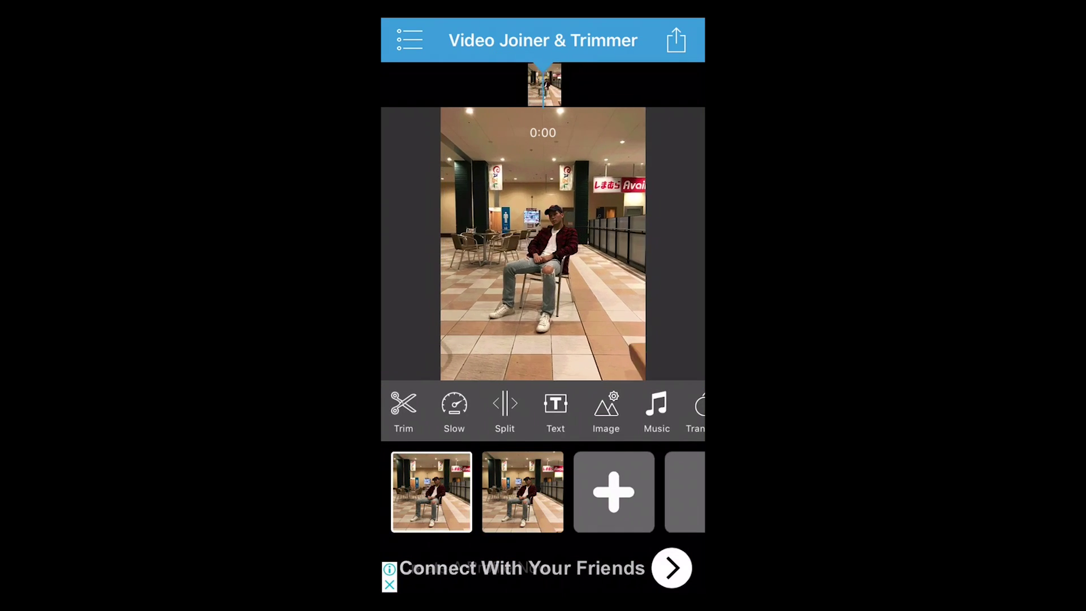
- Clone the seated-man clip several times to lengthen the loop and save the joined video to Photos
scroll(542, 410, right, 10)
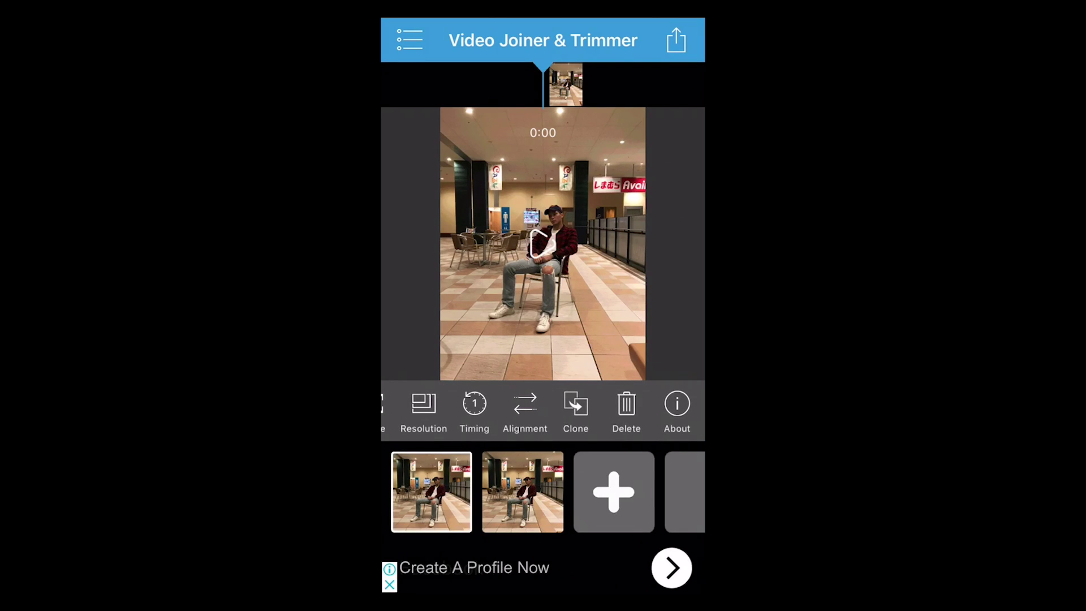
click(575, 410)
click(575, 410)
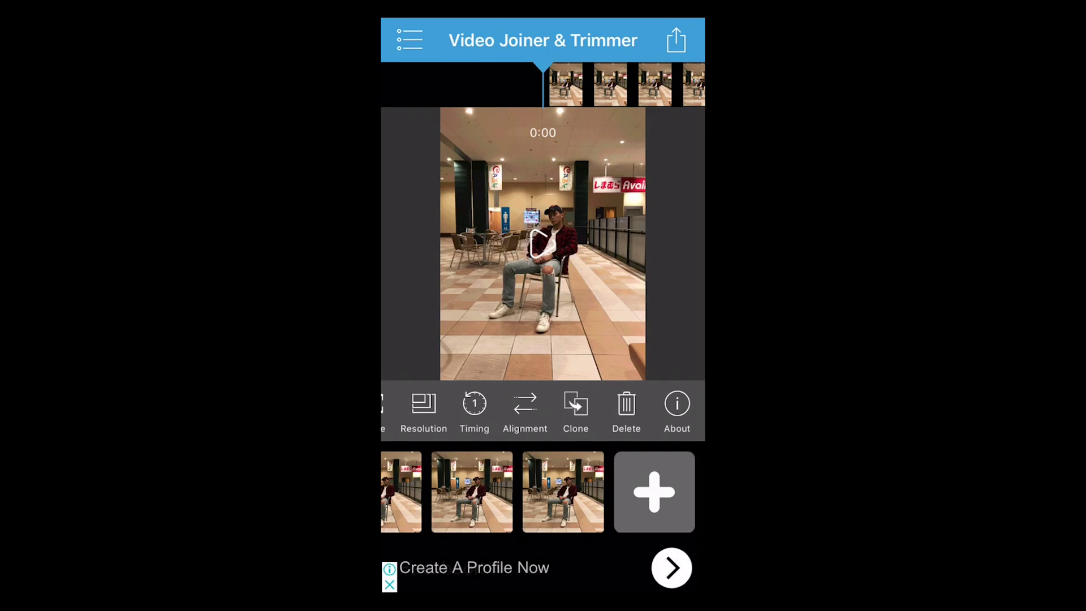
click(676, 40)
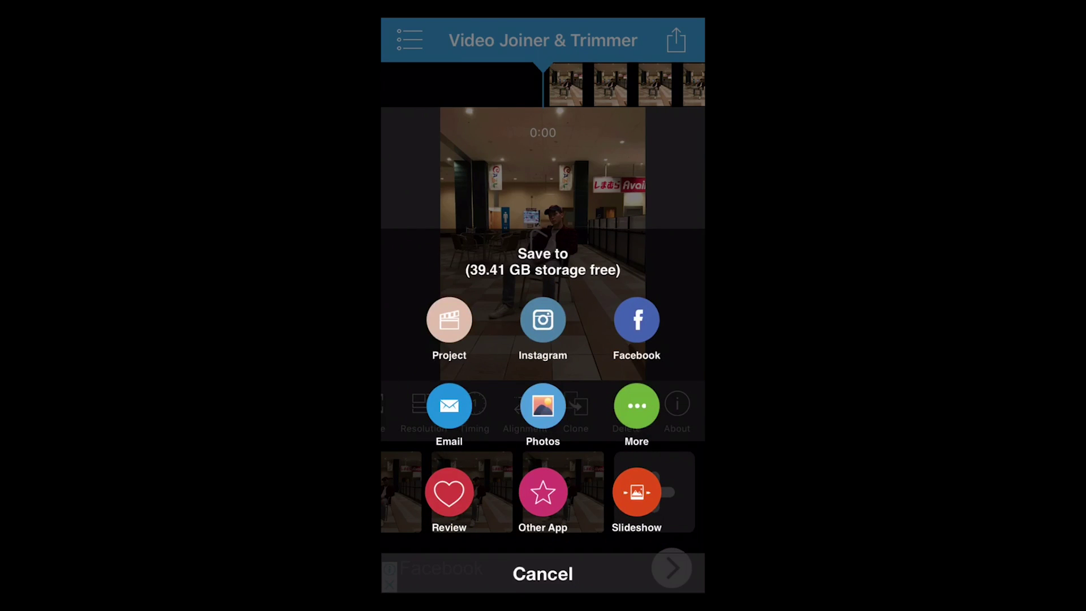
click(543, 406)
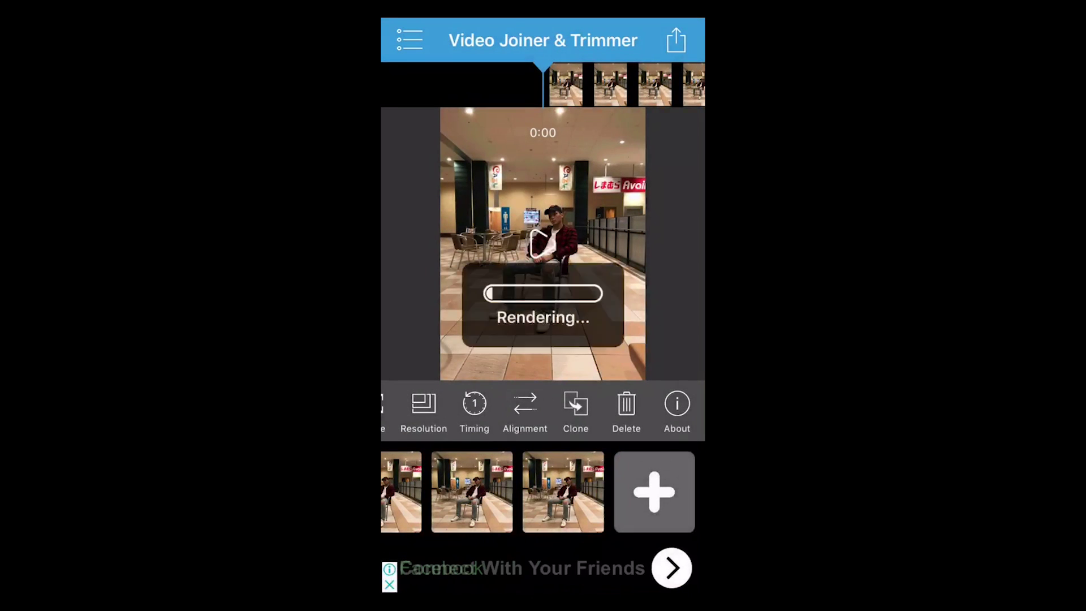